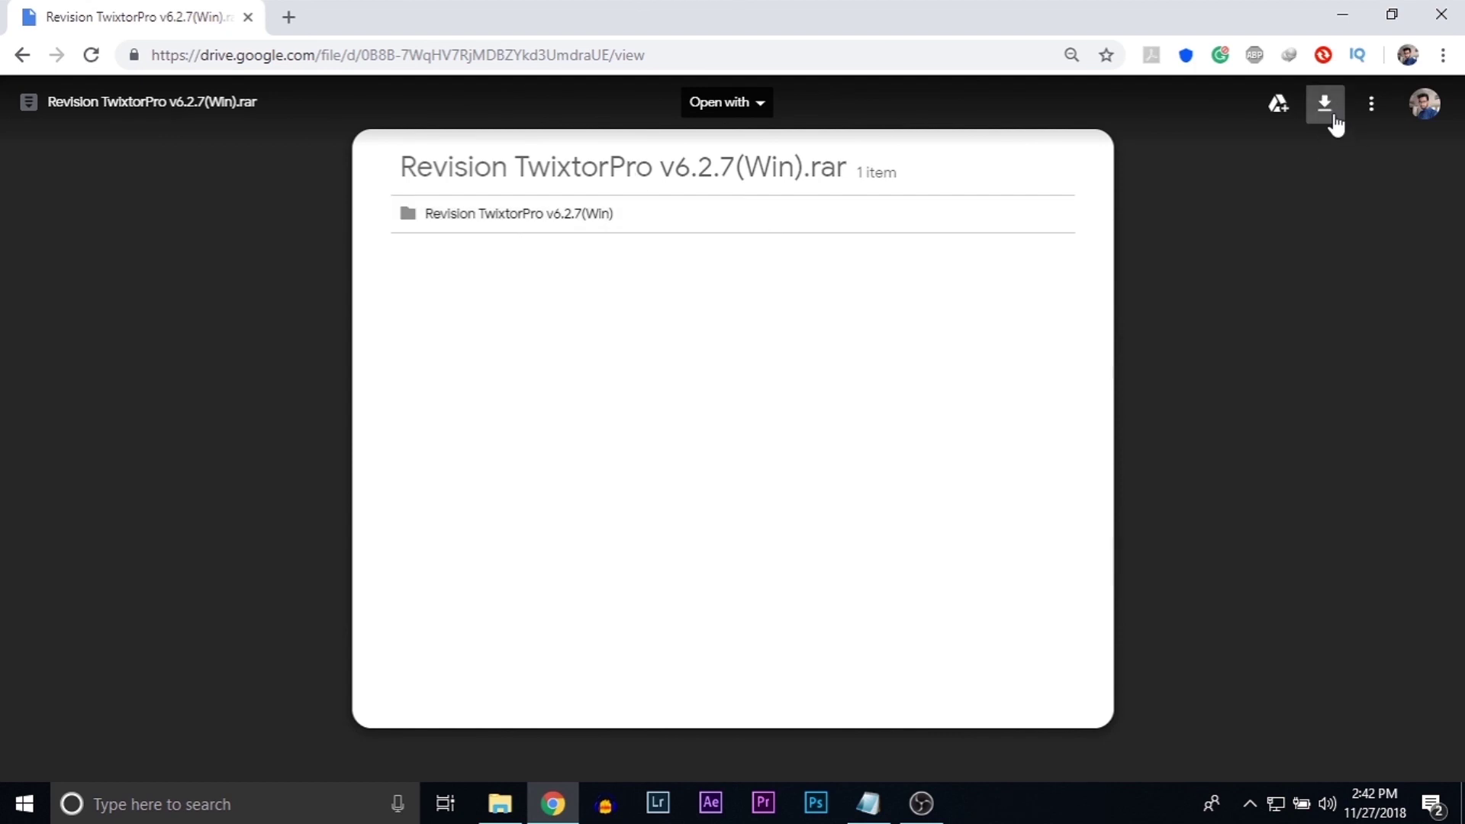
Browse Revision TwixtorPro v6.2.7(Win) and its Win subfolder, then open key.txt in Notepad.
left_click(500, 803)
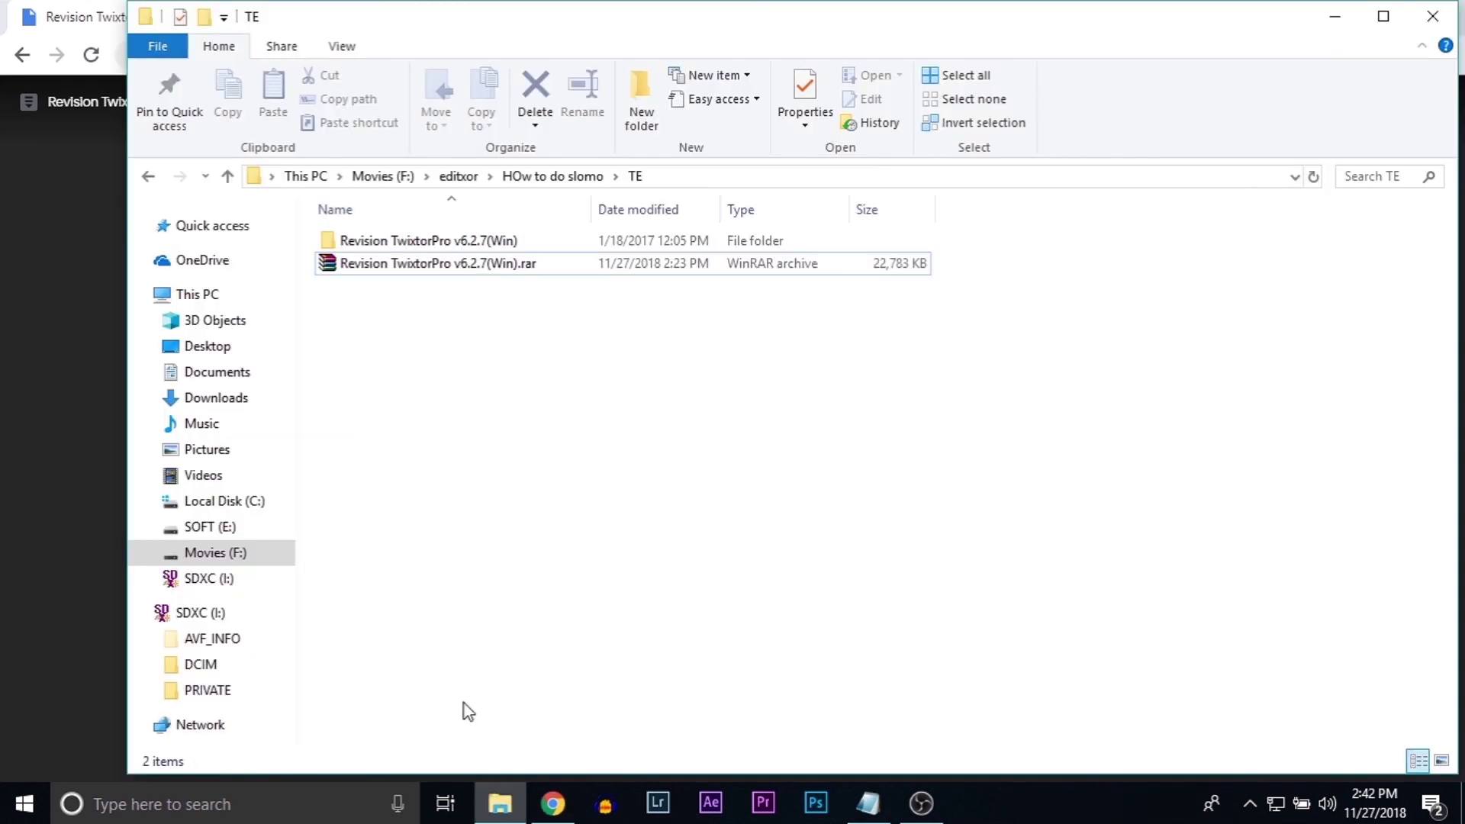
left_click(390, 265)
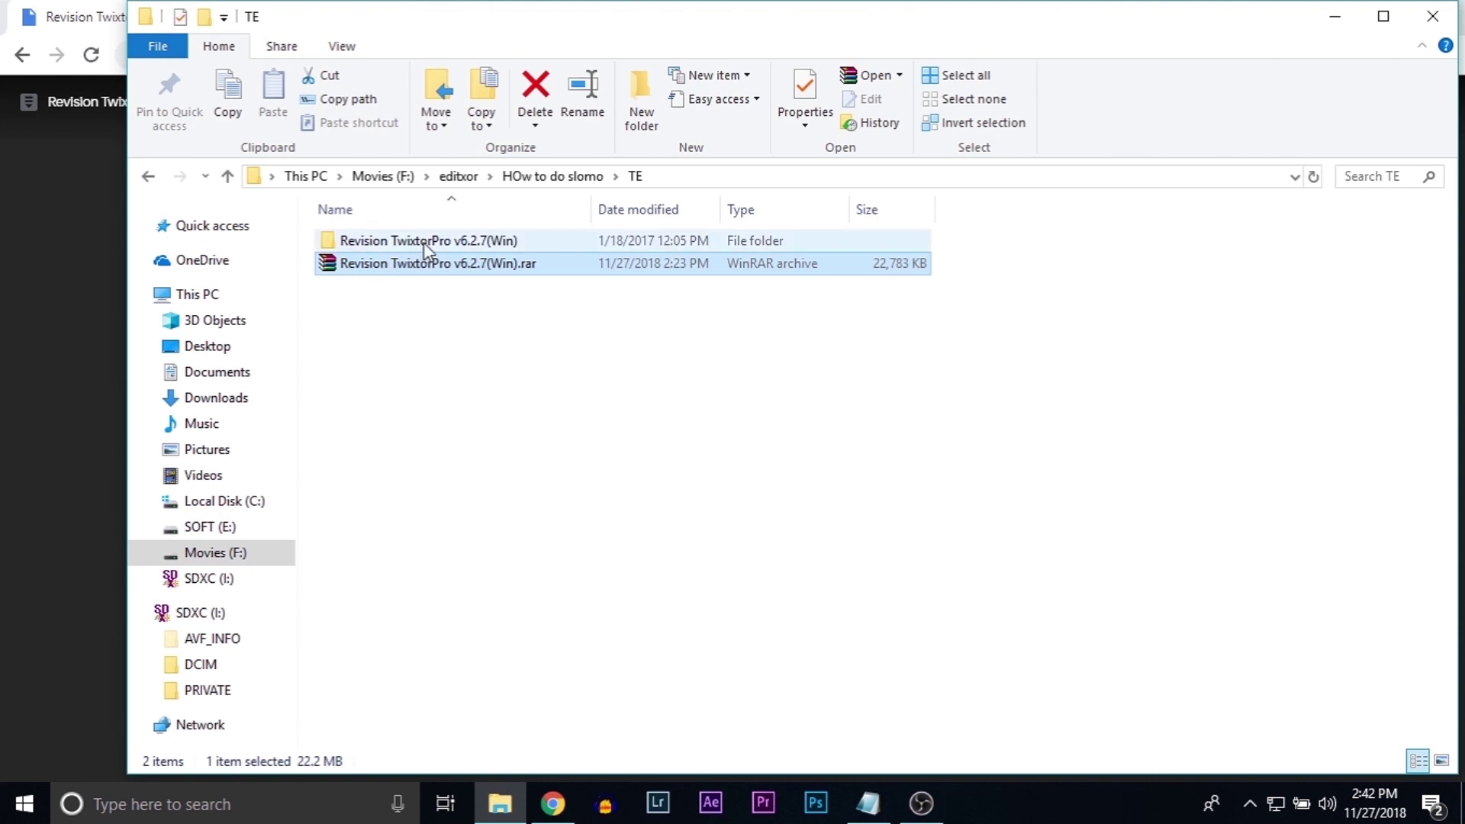
double_click(425, 244)
double_click(361, 245)
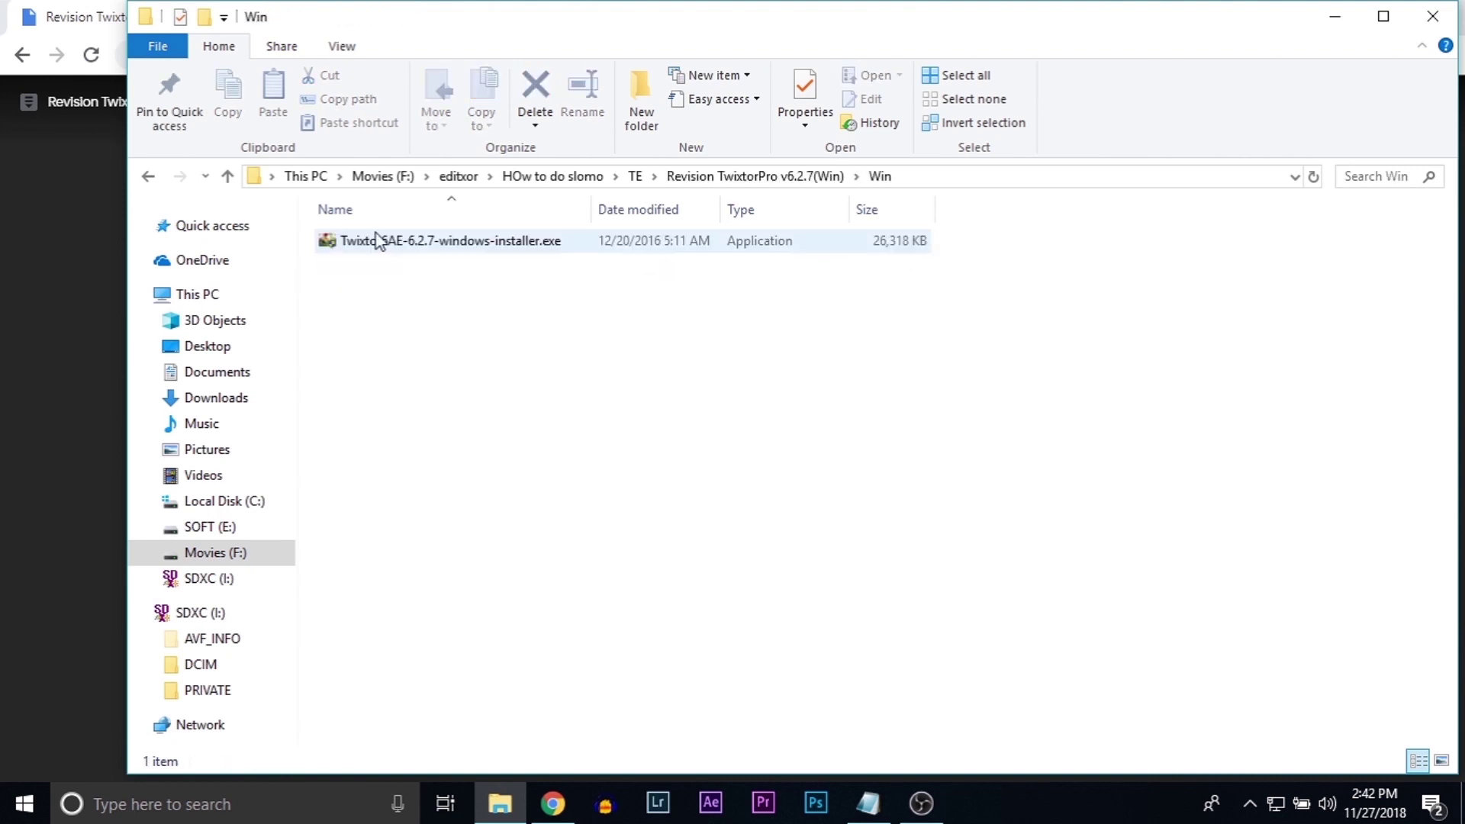
left_click(228, 177)
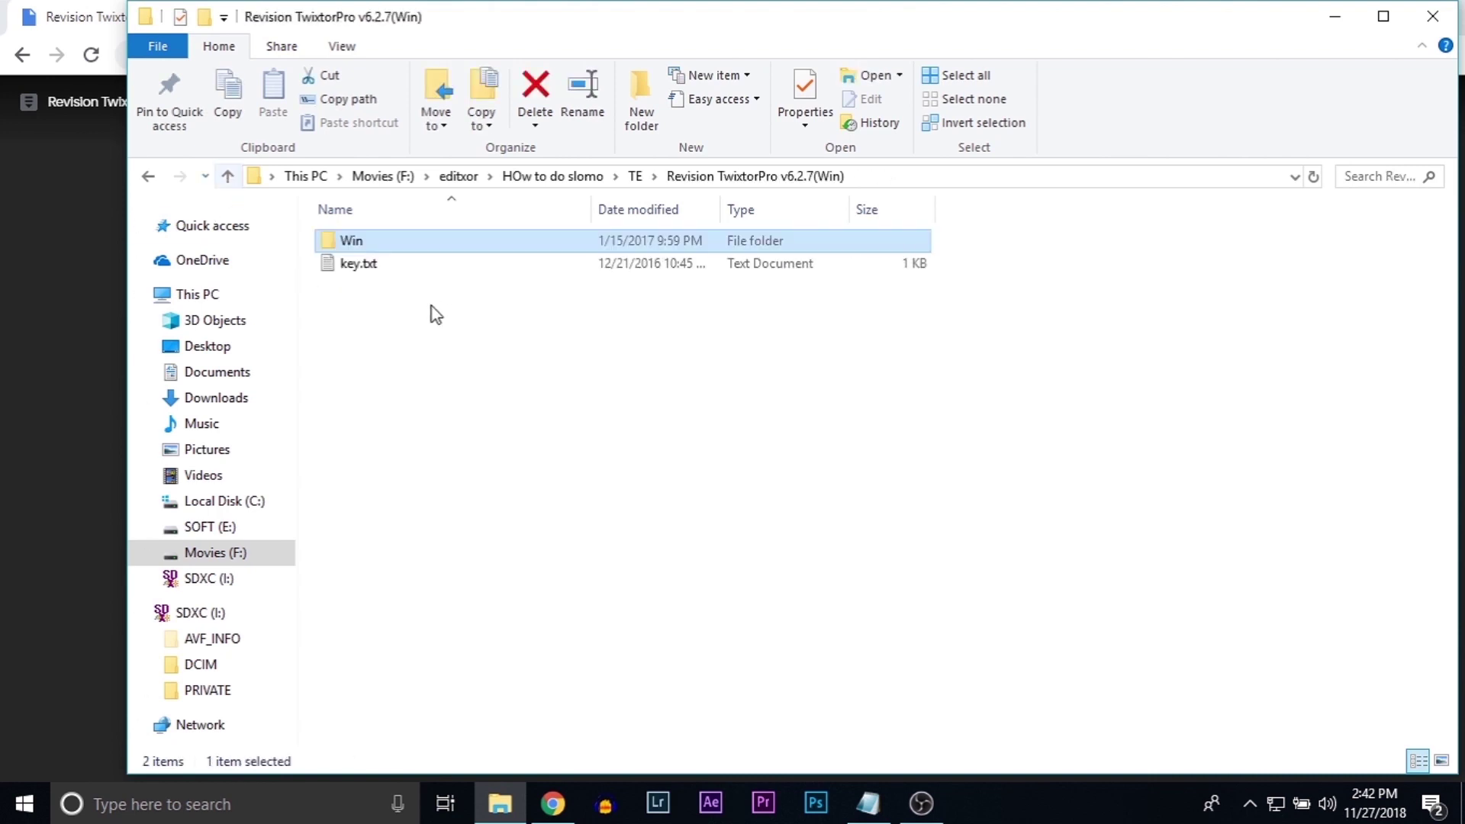
double_click(359, 264)
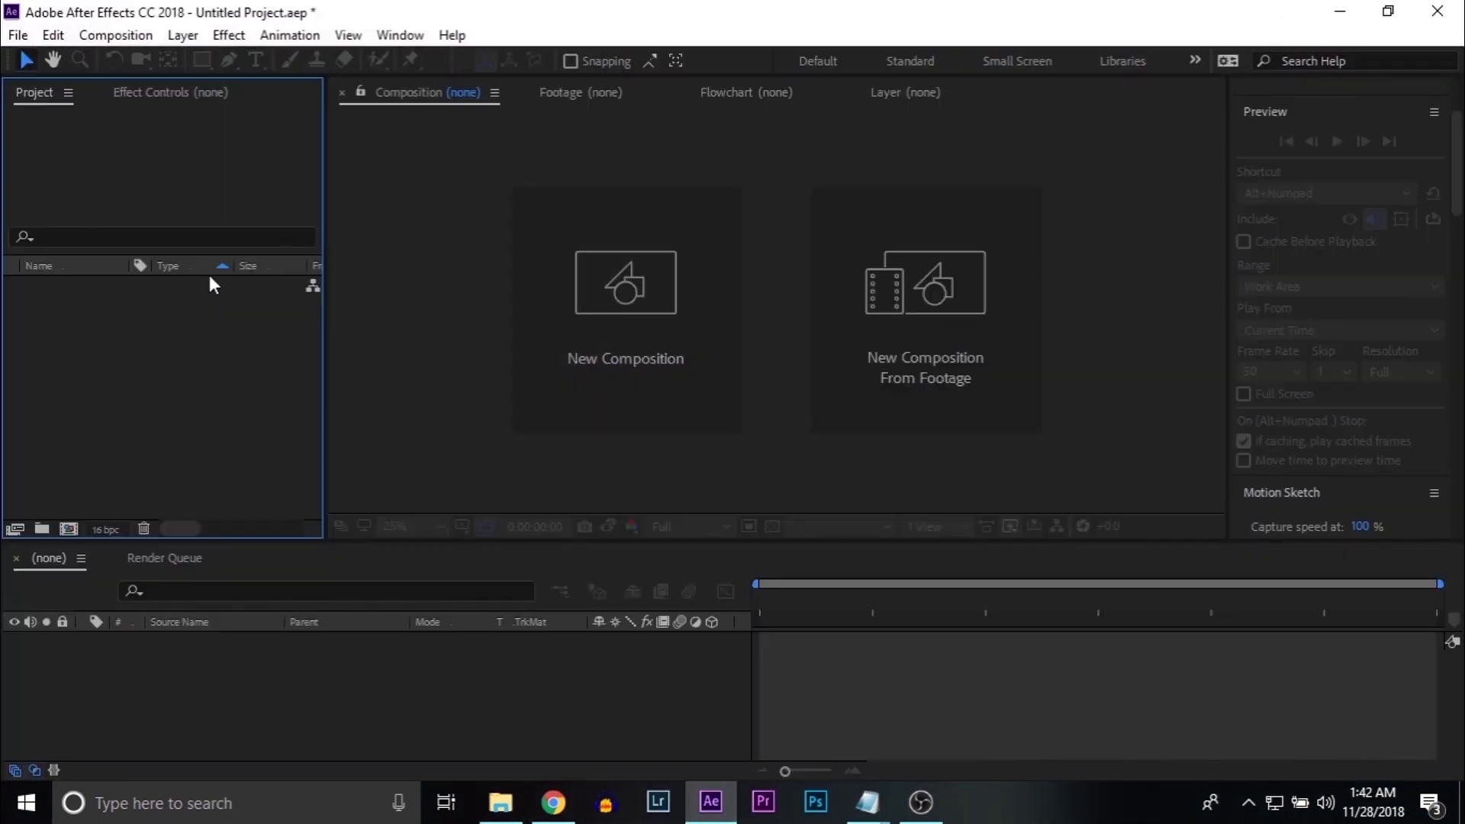
Import C0349.MP4 into the project and build a composition from it.
left_click(1339, 12)
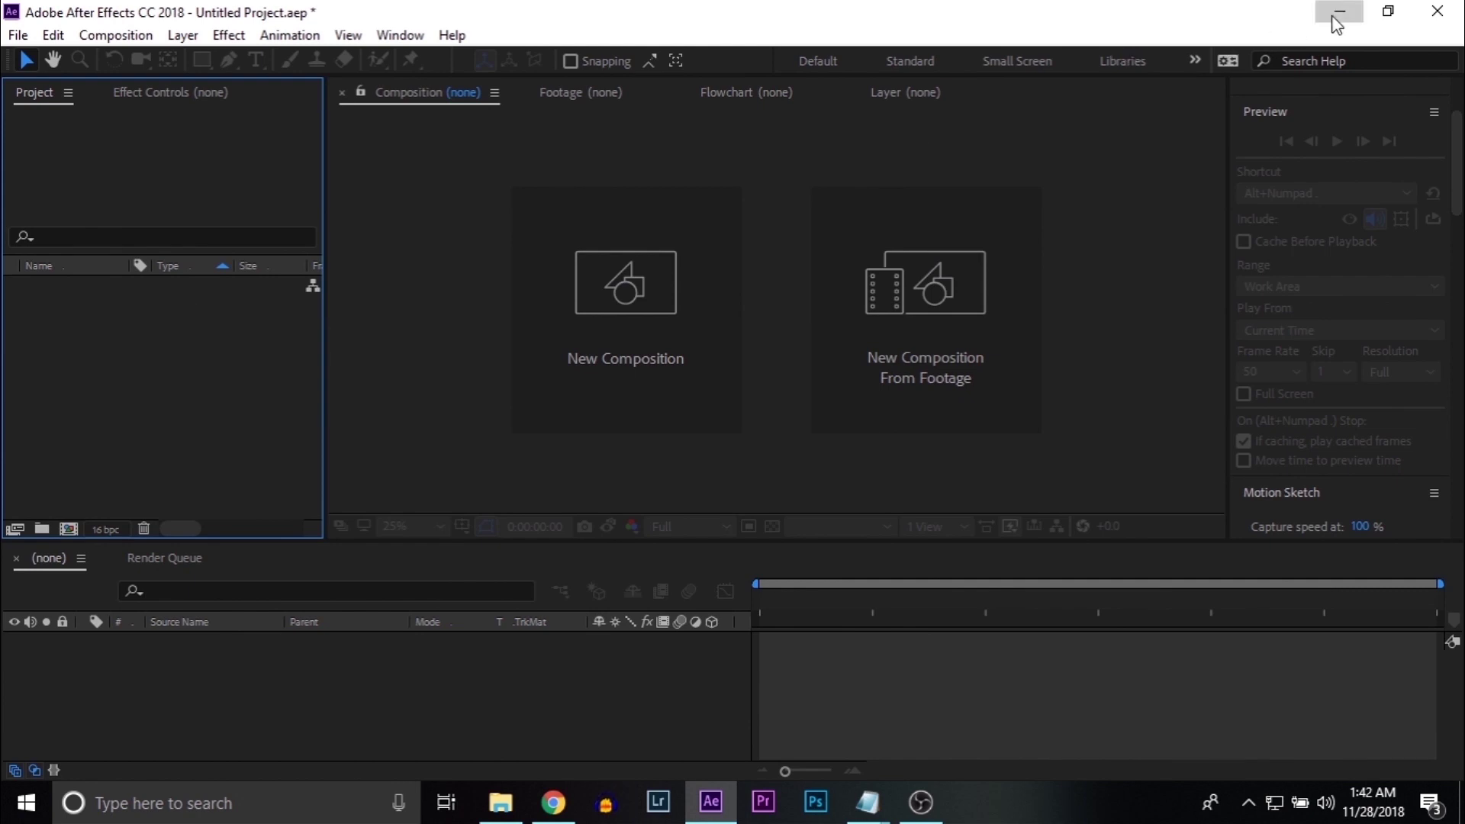
mouse_move(364, 242)
left_mouse_down()
mouse_move(719, 769)
mouse_move(57, 421)
left_mouse_up()
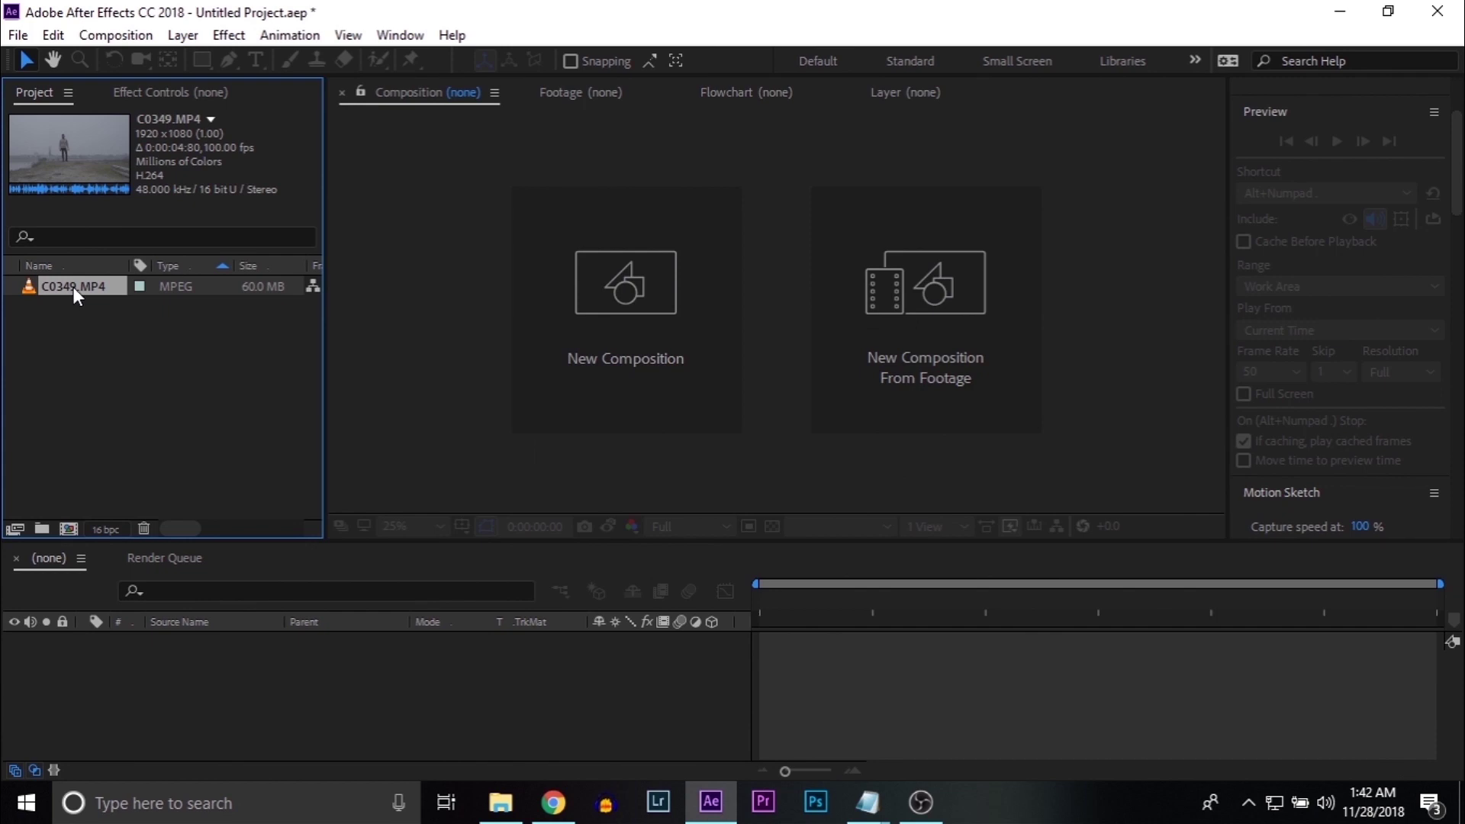
left_click_drag(68, 286, 178, 719)
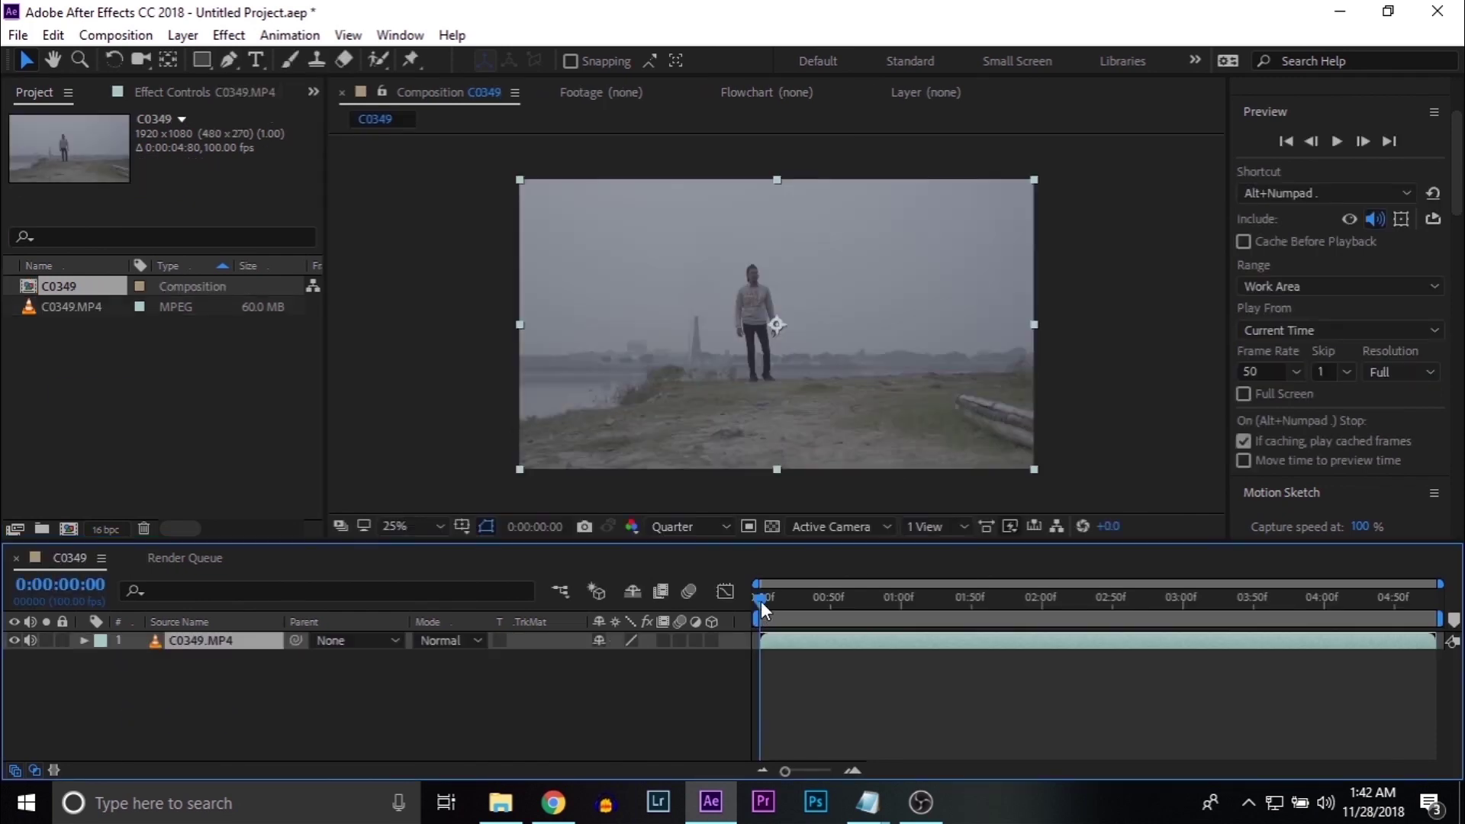
Trim the C0349.MP4 layer to just the jump and slide it to 0:00.
left_click_drag(763, 601, 1106, 612)
left_click_drag(761, 638, 1107, 655)
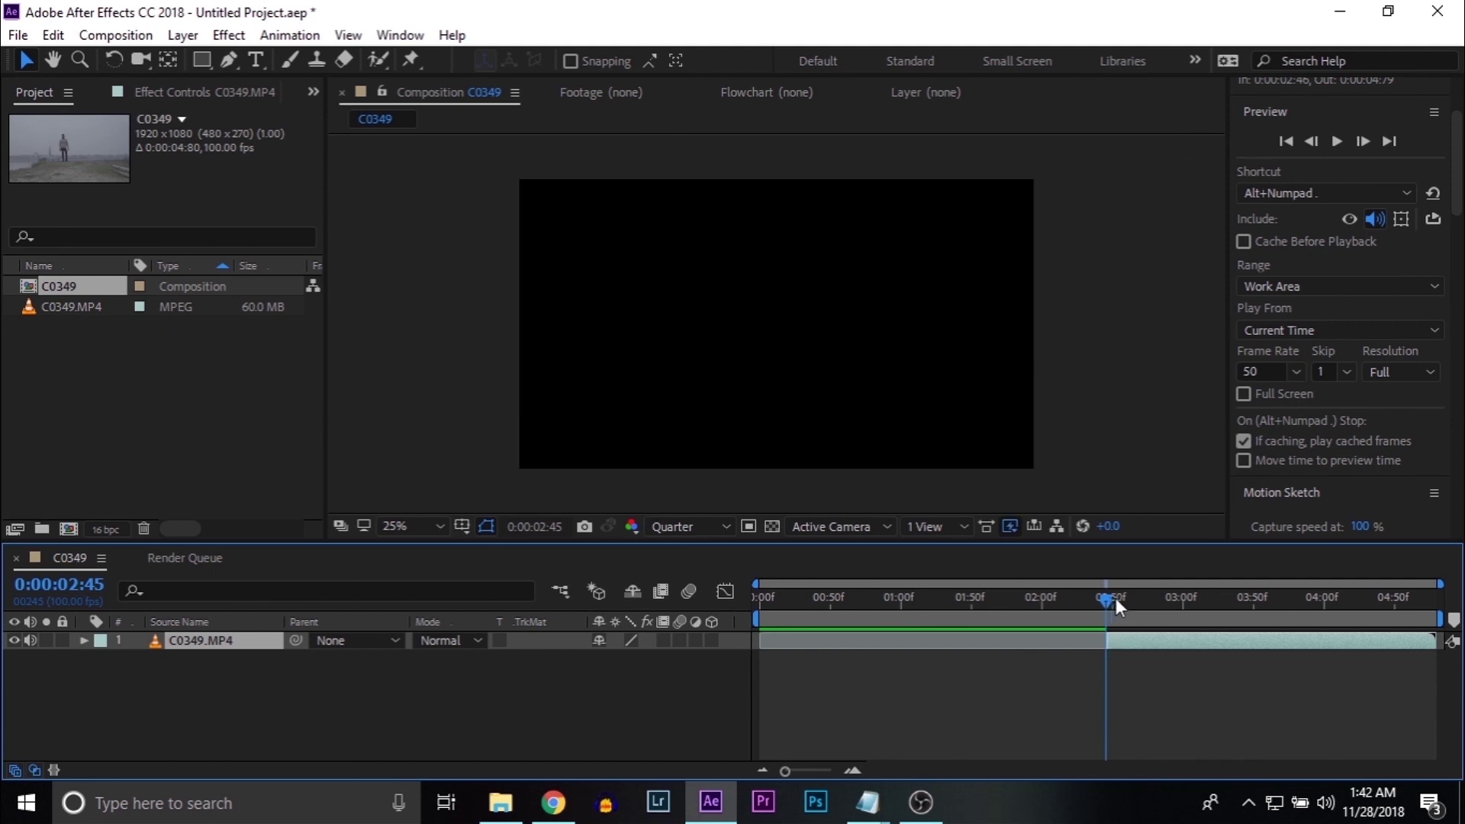
left_click_drag(1114, 598, 1325, 613)
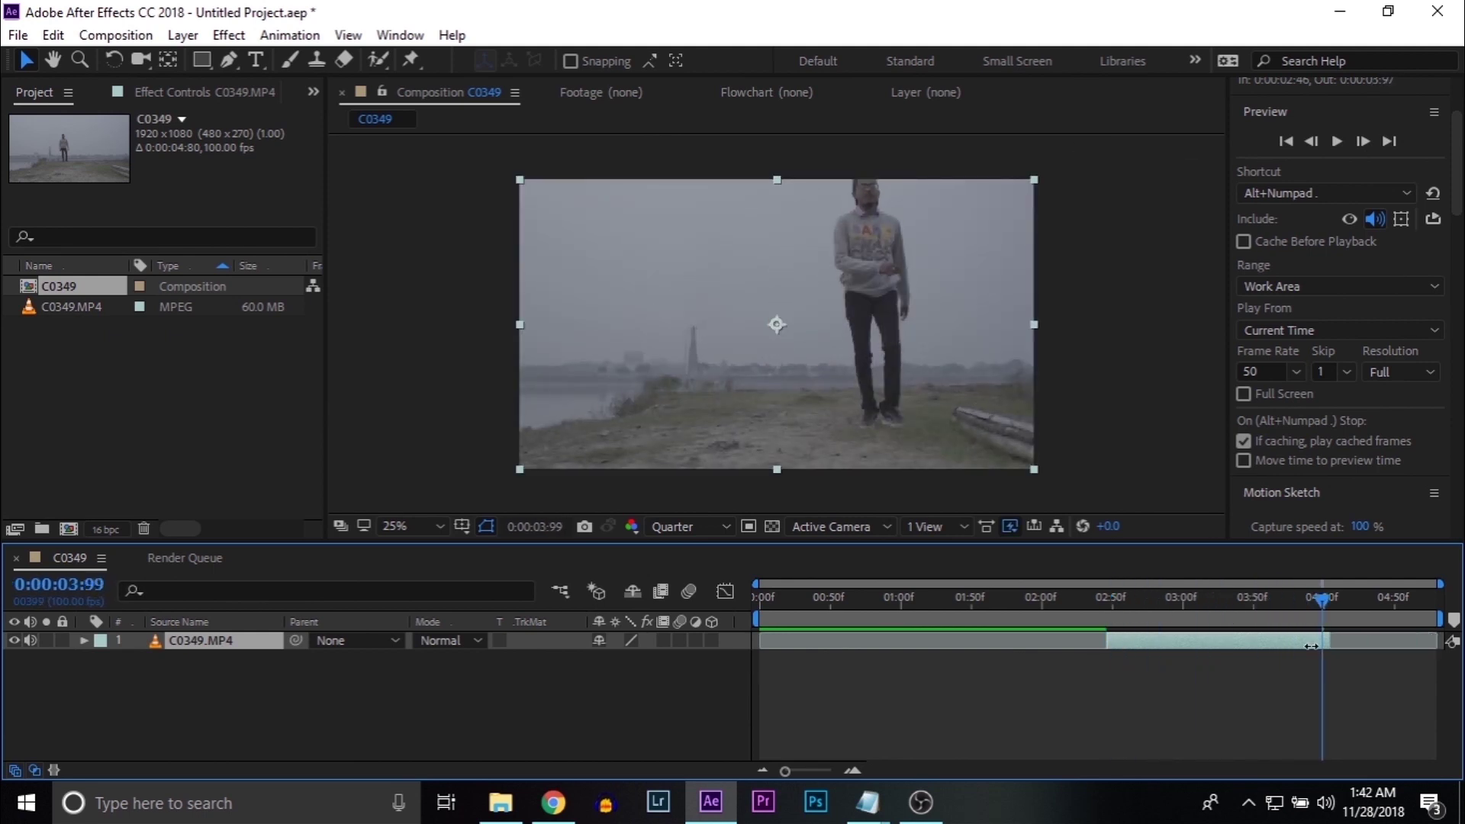
left_click_drag(1433, 640, 1326, 639)
left_click_drag(1145, 642, 944, 651)
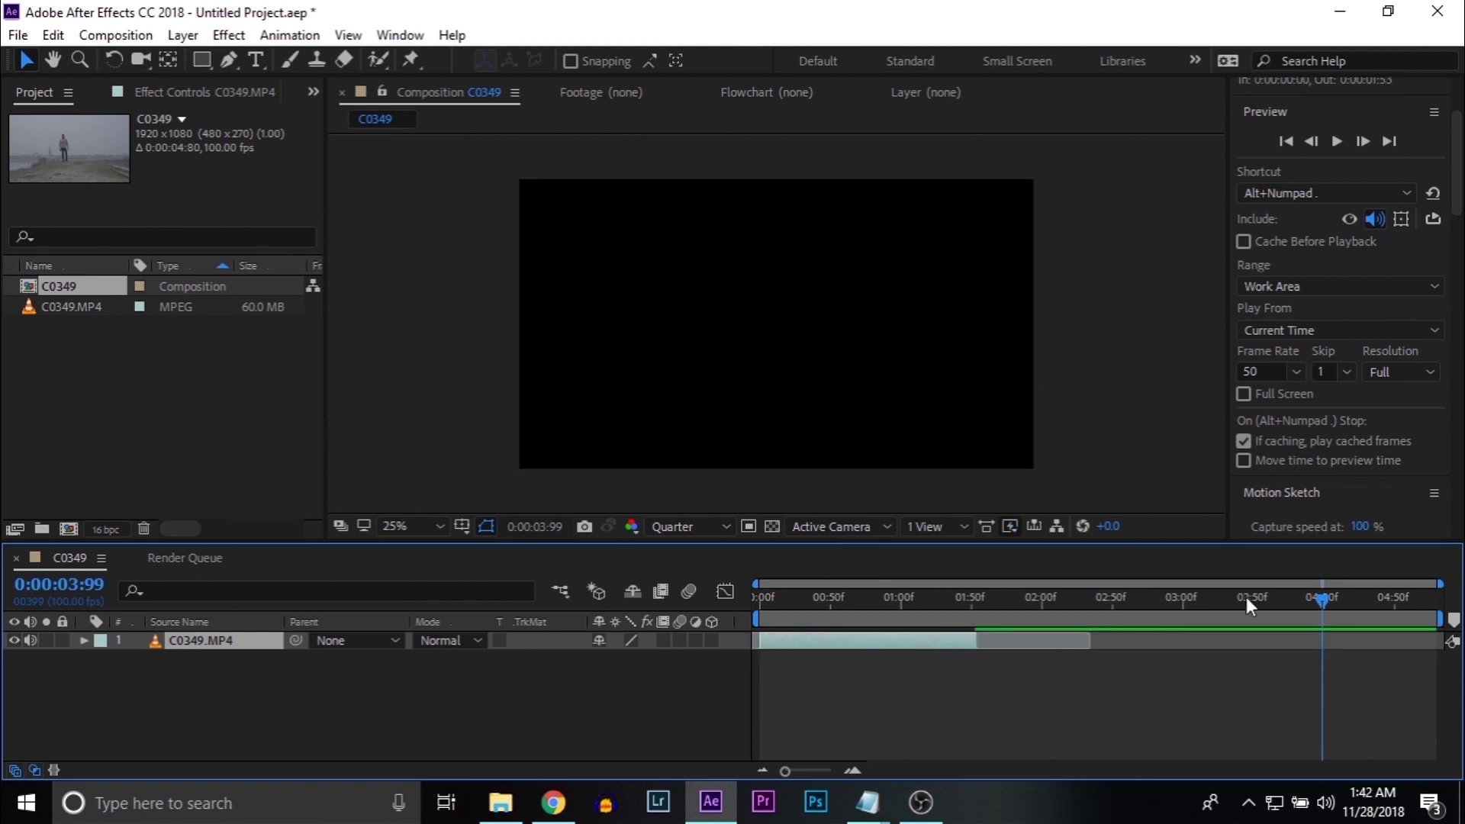
left_click_drag(1326, 596, 761, 618)
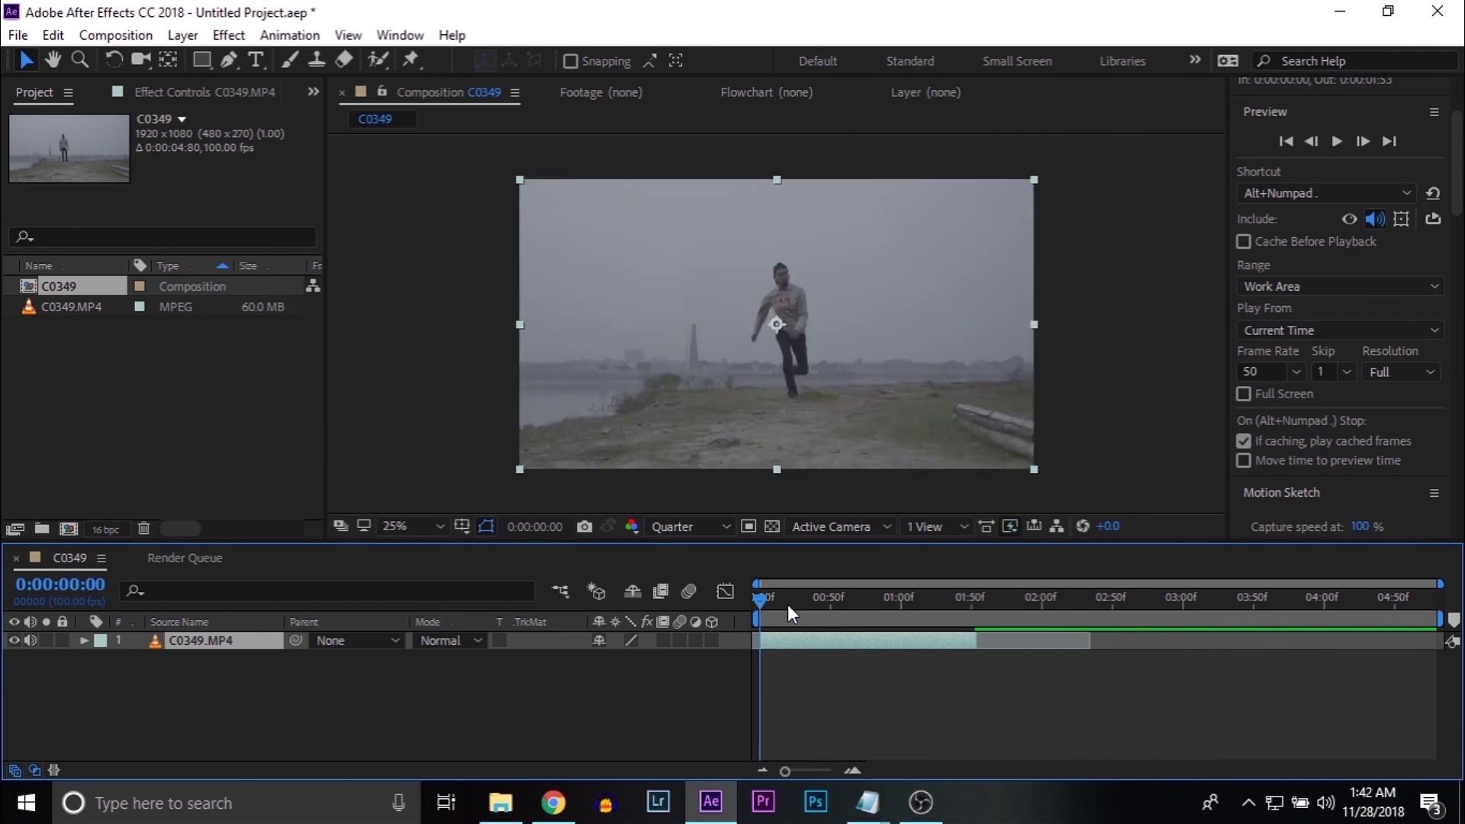
Enable time remapping on the C0349.MP4 layer and apply Twixtor from Effects & Presets.
right_click(811, 647)
mouse_move(849, 199)
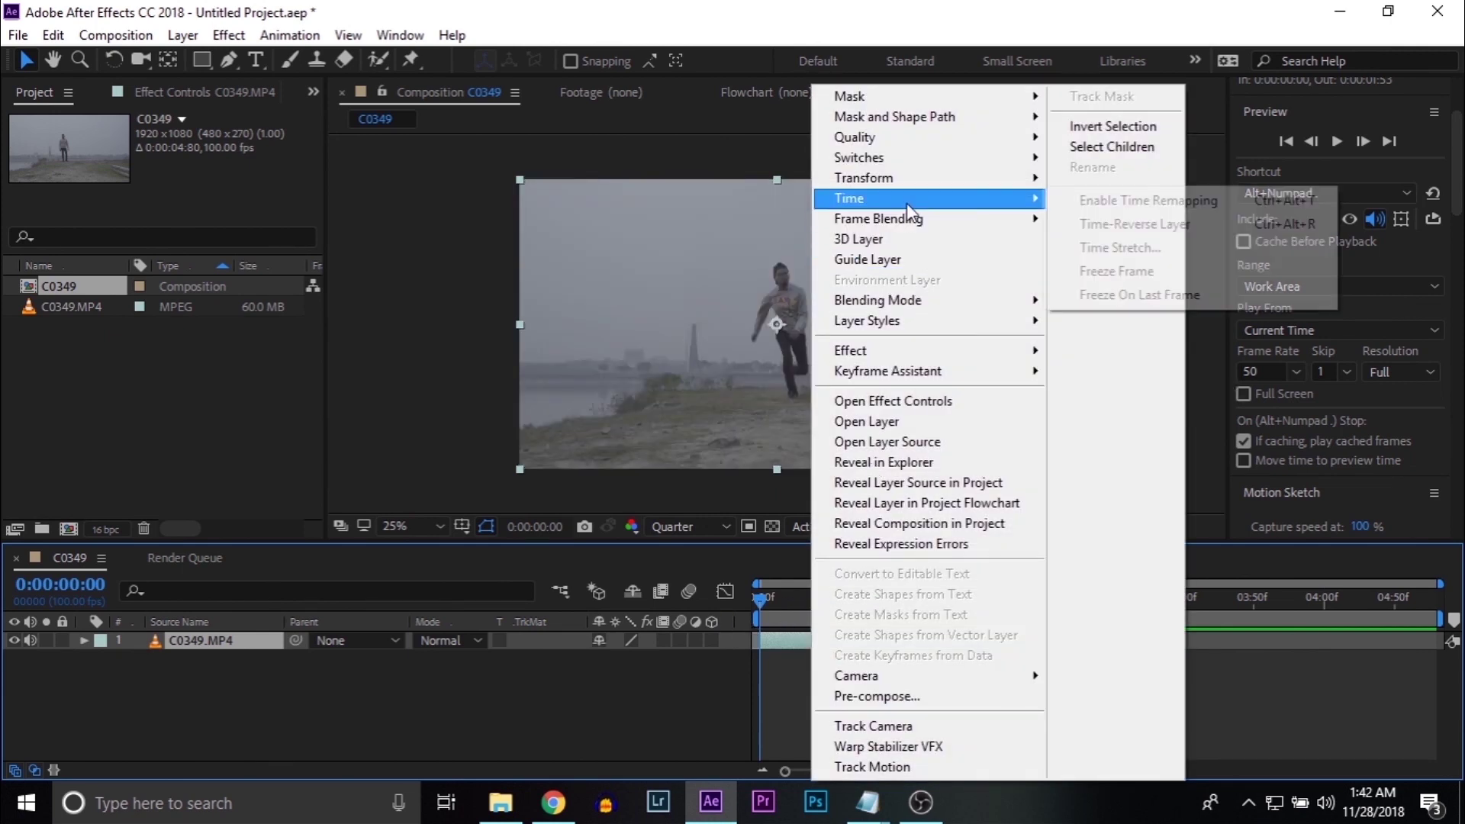
left_click(1147, 200)
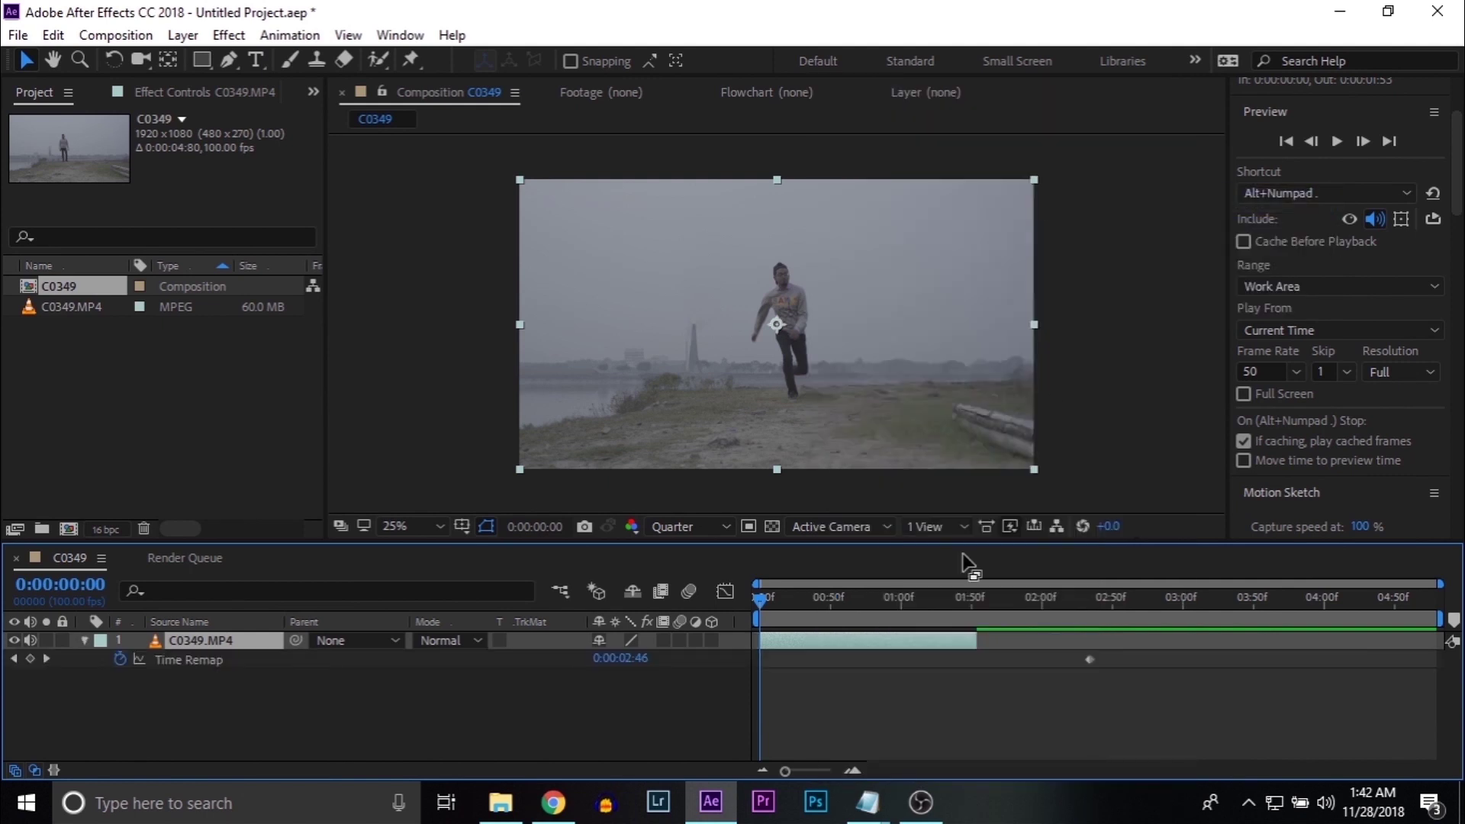
left_click_drag(1459, 161, 1459, 447)
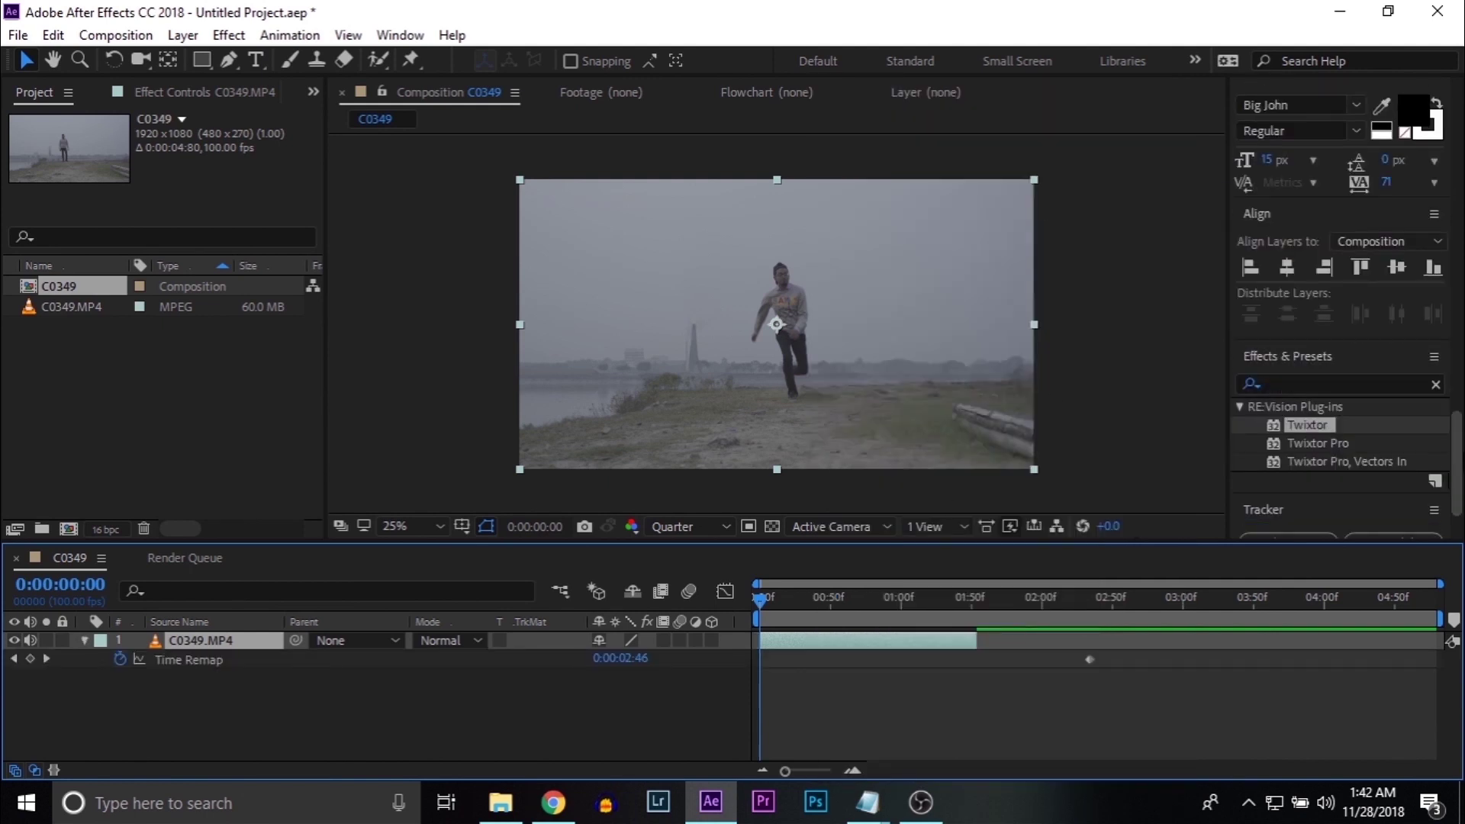
left_click(1320, 380)
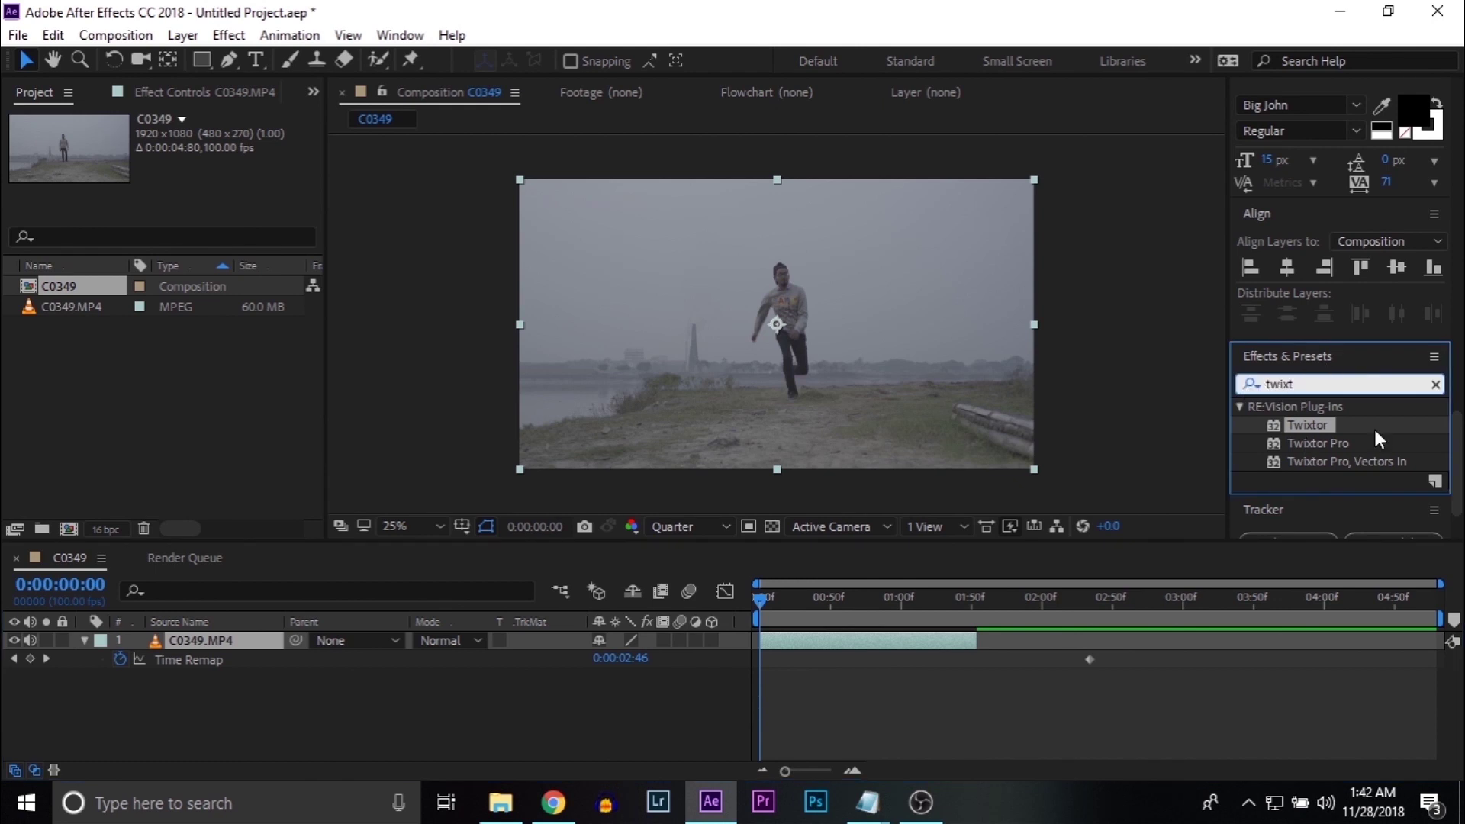
left_click_drag(1306, 426, 843, 637)
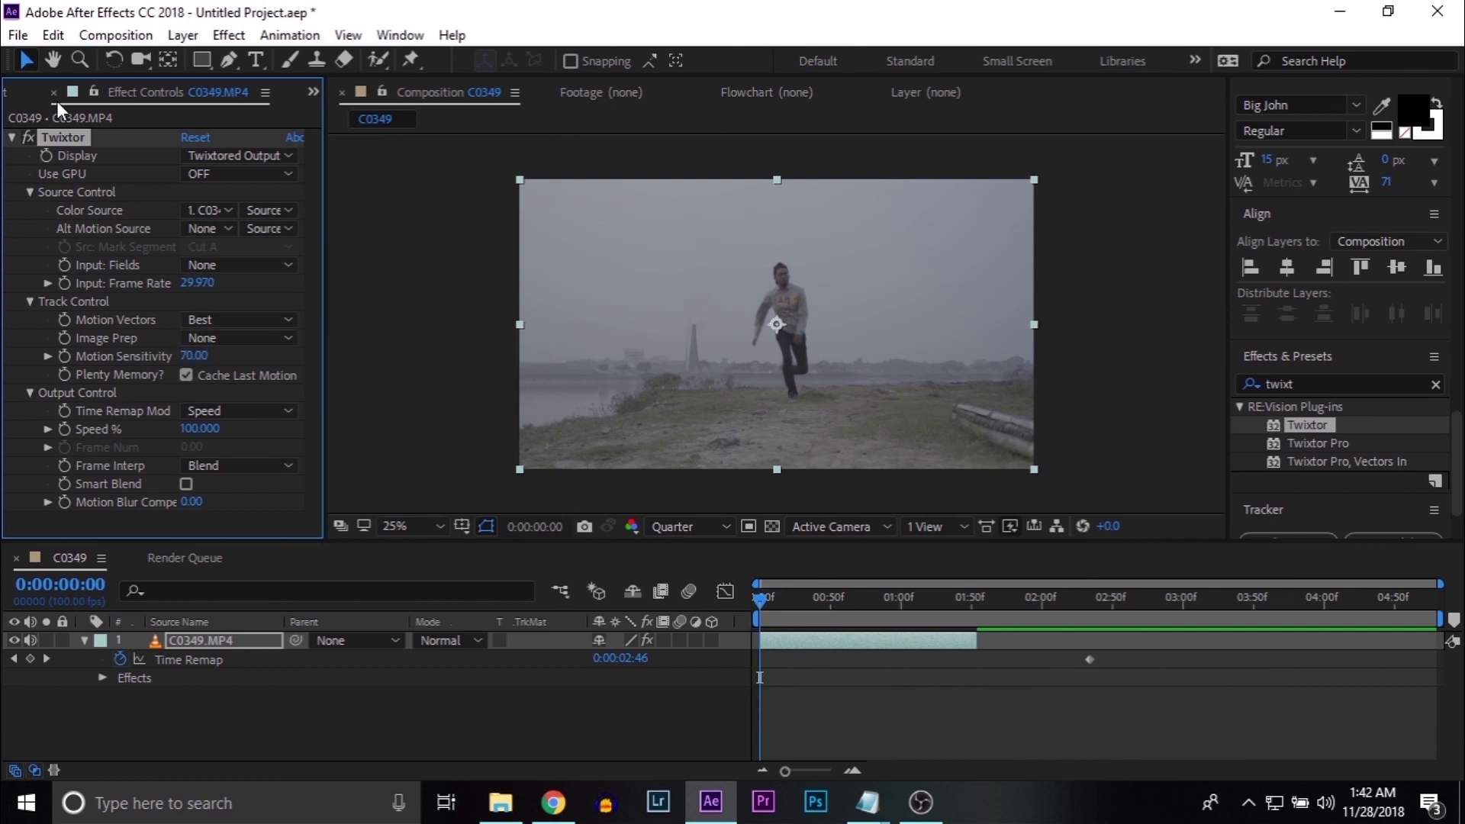
left_click(18, 98)
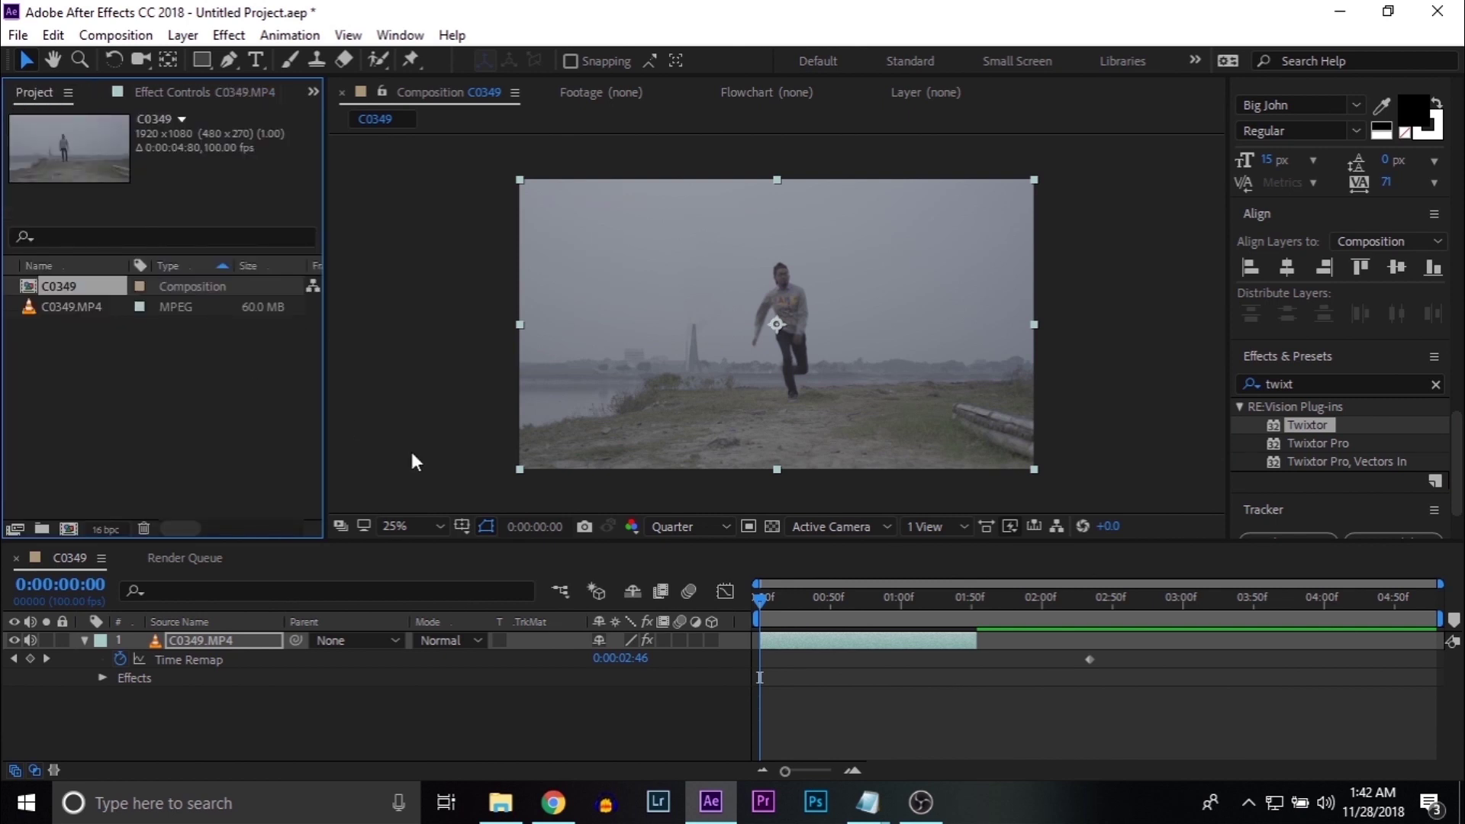
left_click_drag(160, 531, 177, 529)
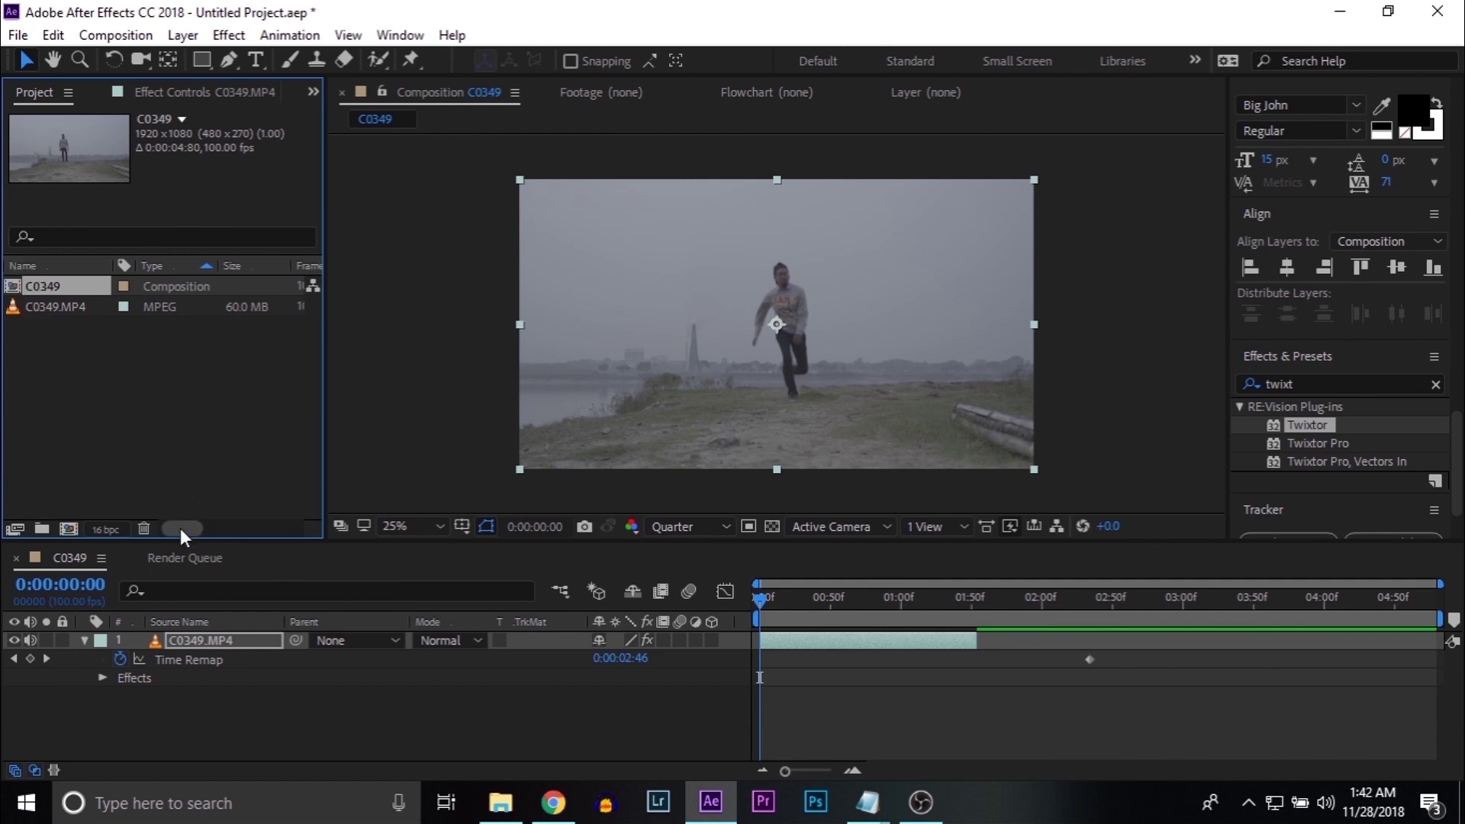
Set Twixtor's input frame rate to 100 fps and Motion Sensitivity to 100.
left_click(207, 92)
left_click(194, 284)
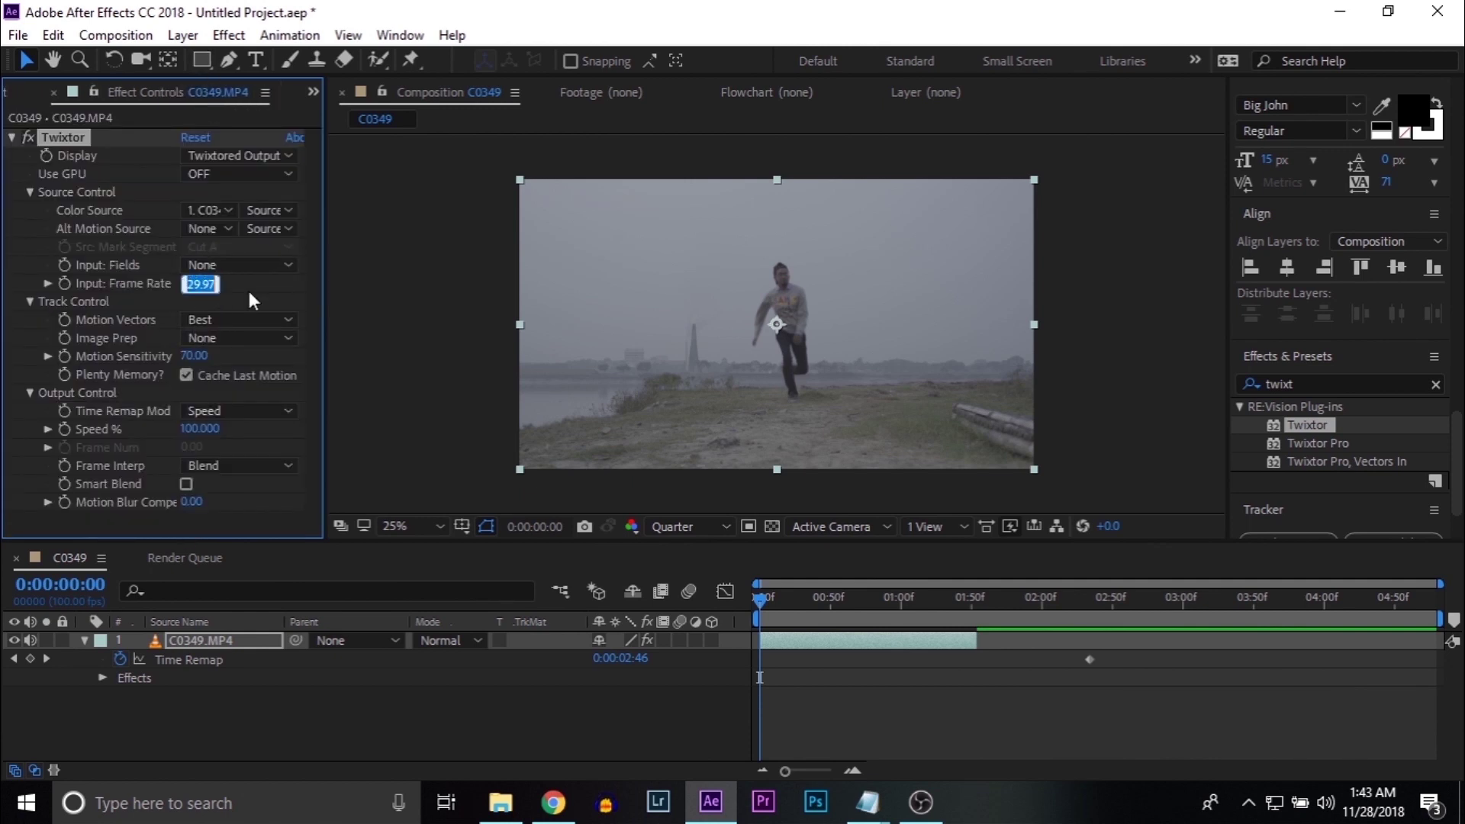
type("100")
key("Return")
left_click(194, 356)
type("100")
key("Return")
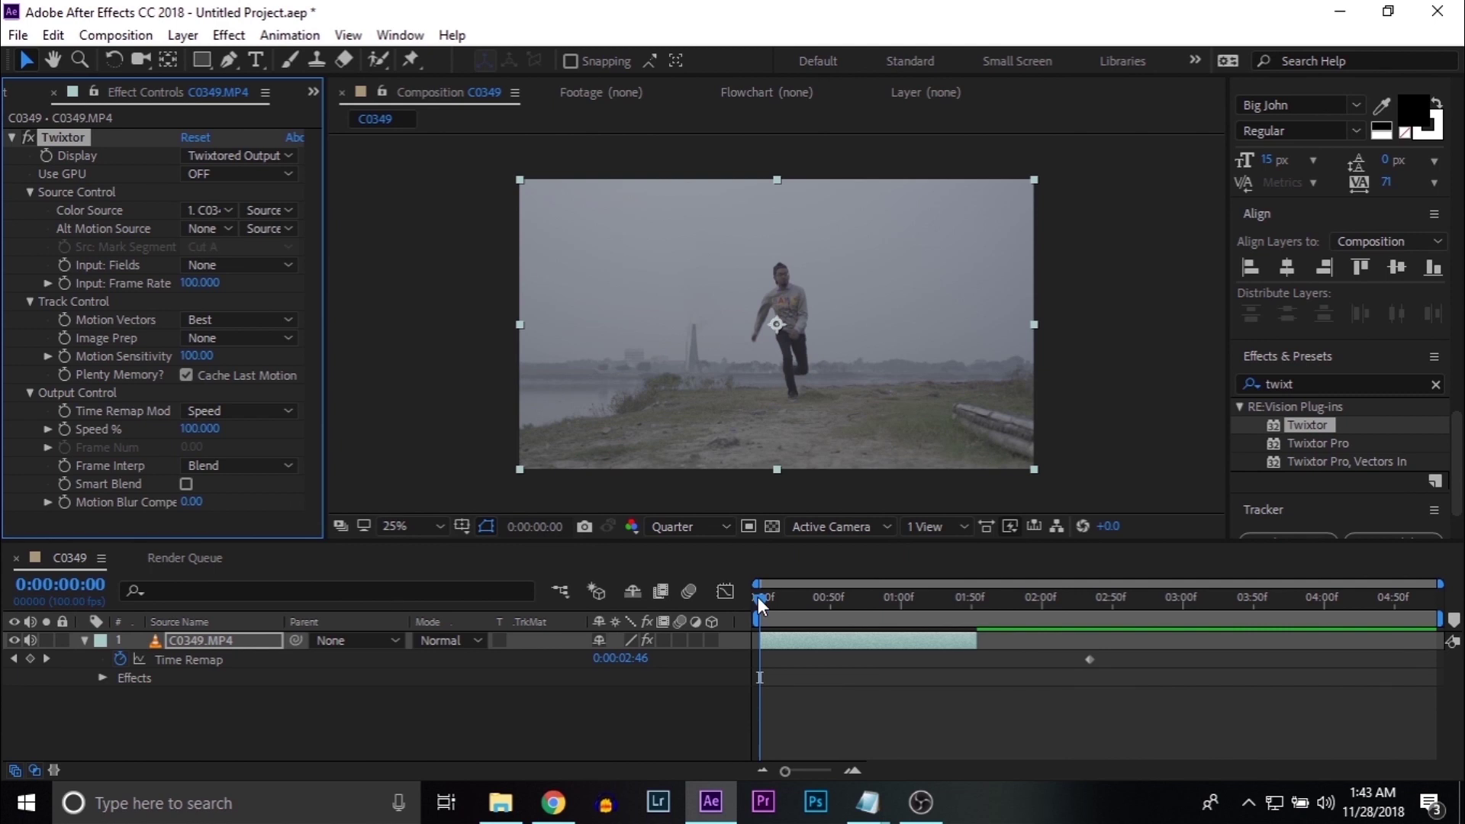
Keyframe Twixtor Speed dropping from 100% to 5% a few frames into the clip.
left_click(761, 602)
left_click_drag(762, 601, 766, 602)
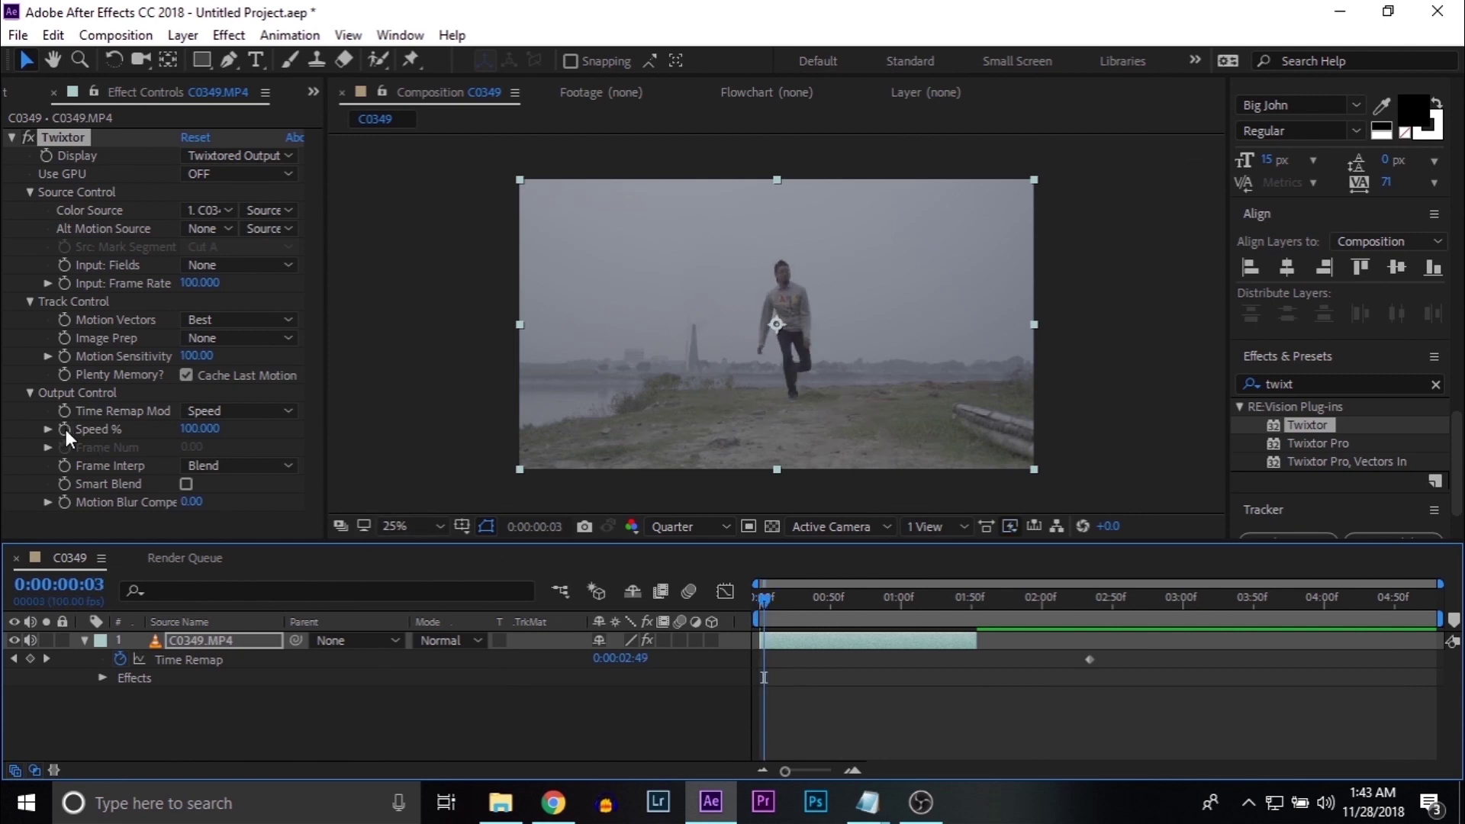
left_click(92, 429)
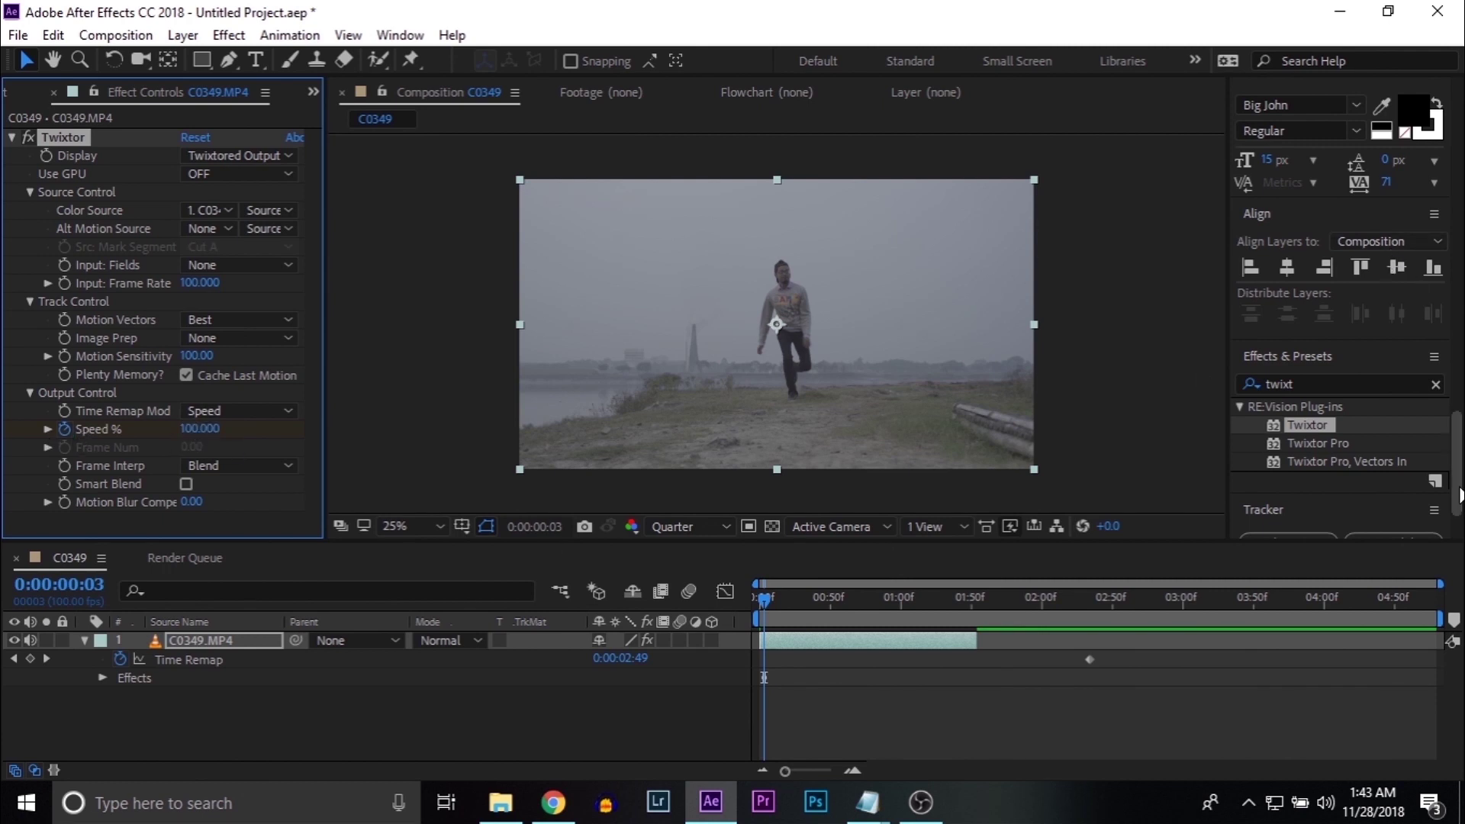
left_click_drag(1457, 459, 1456, 161)
left_click(1362, 168)
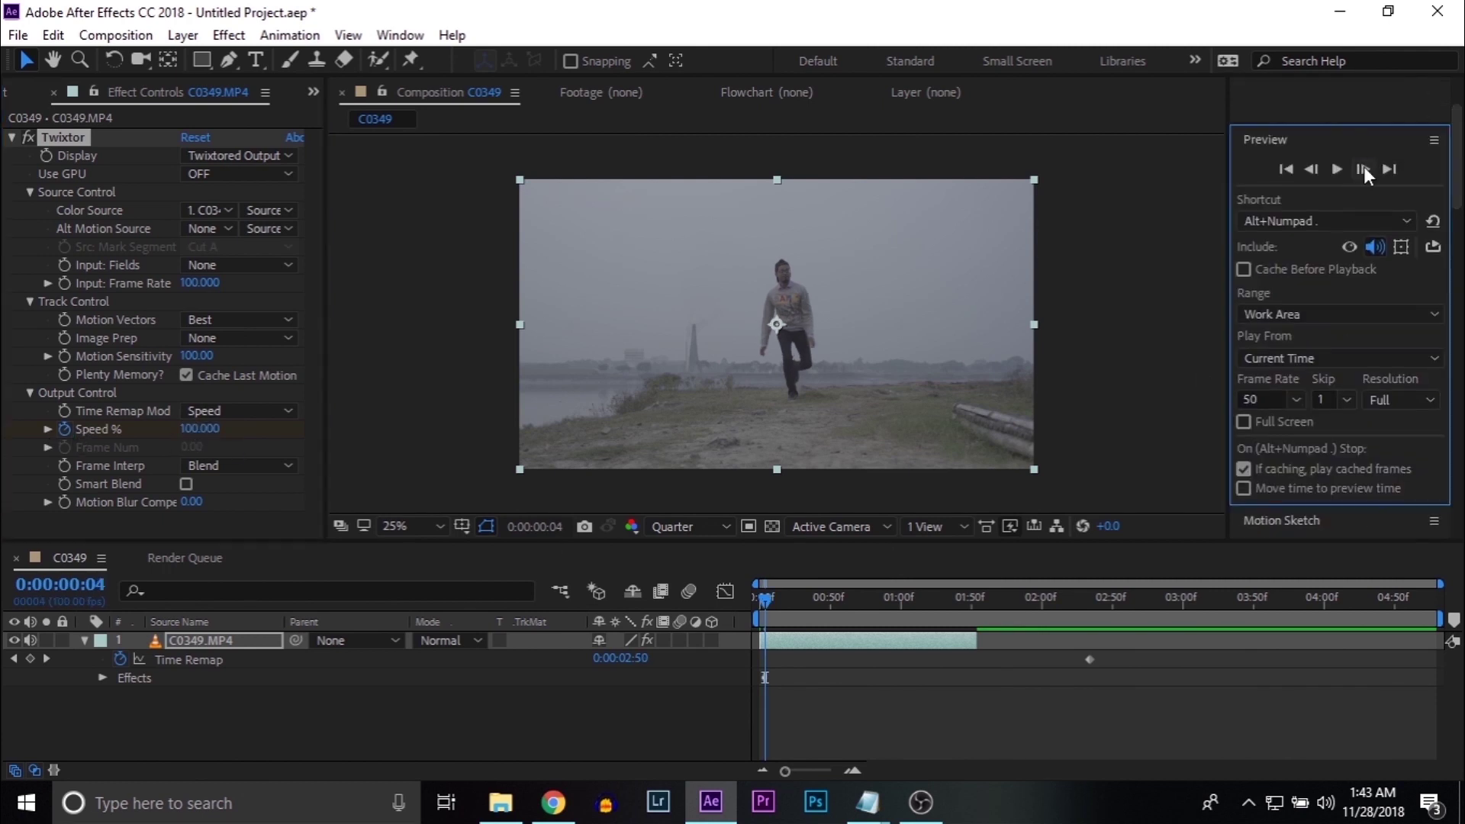
left_click(197, 431)
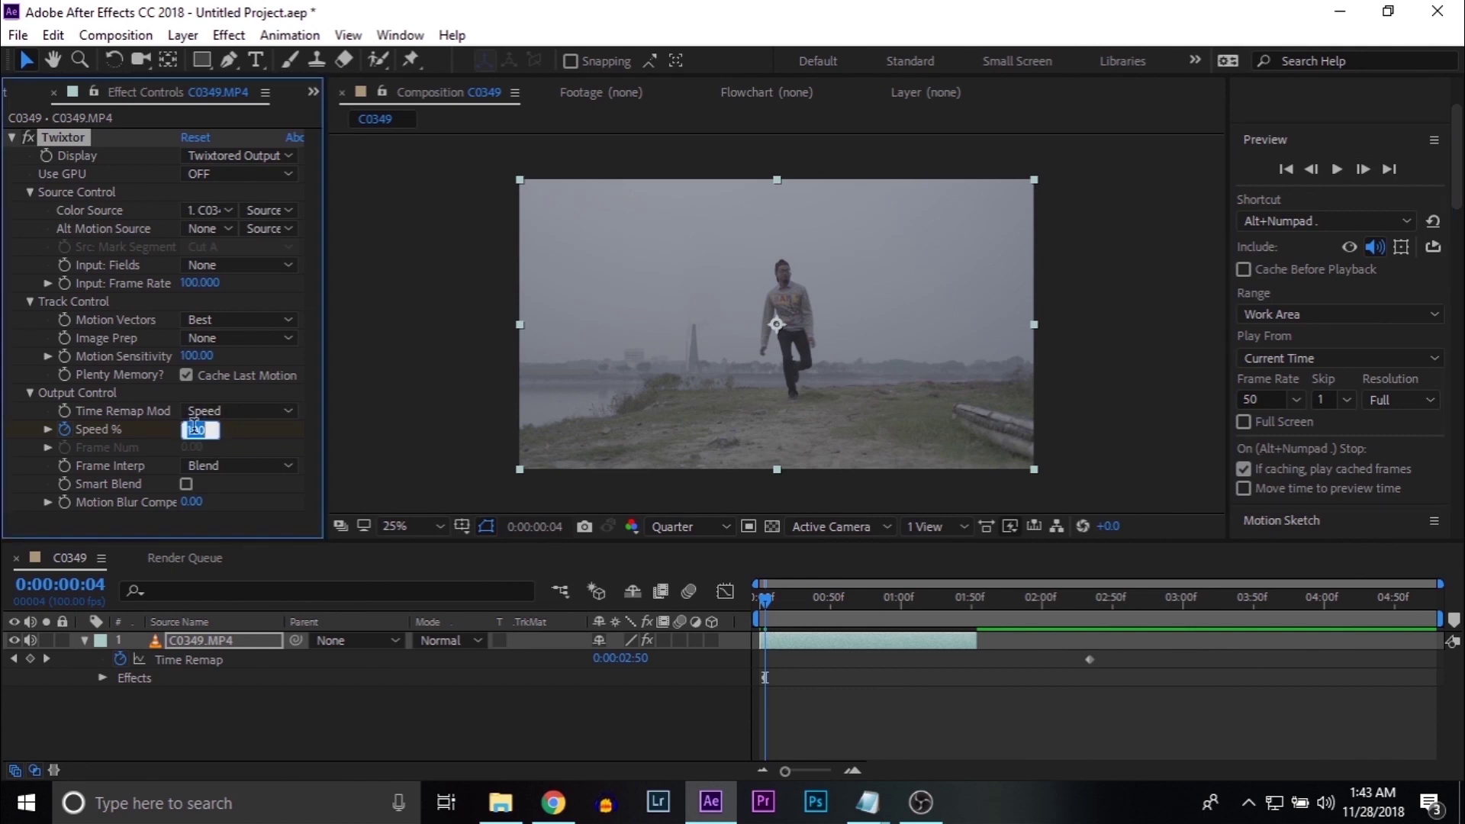
type("5")
key("Return")
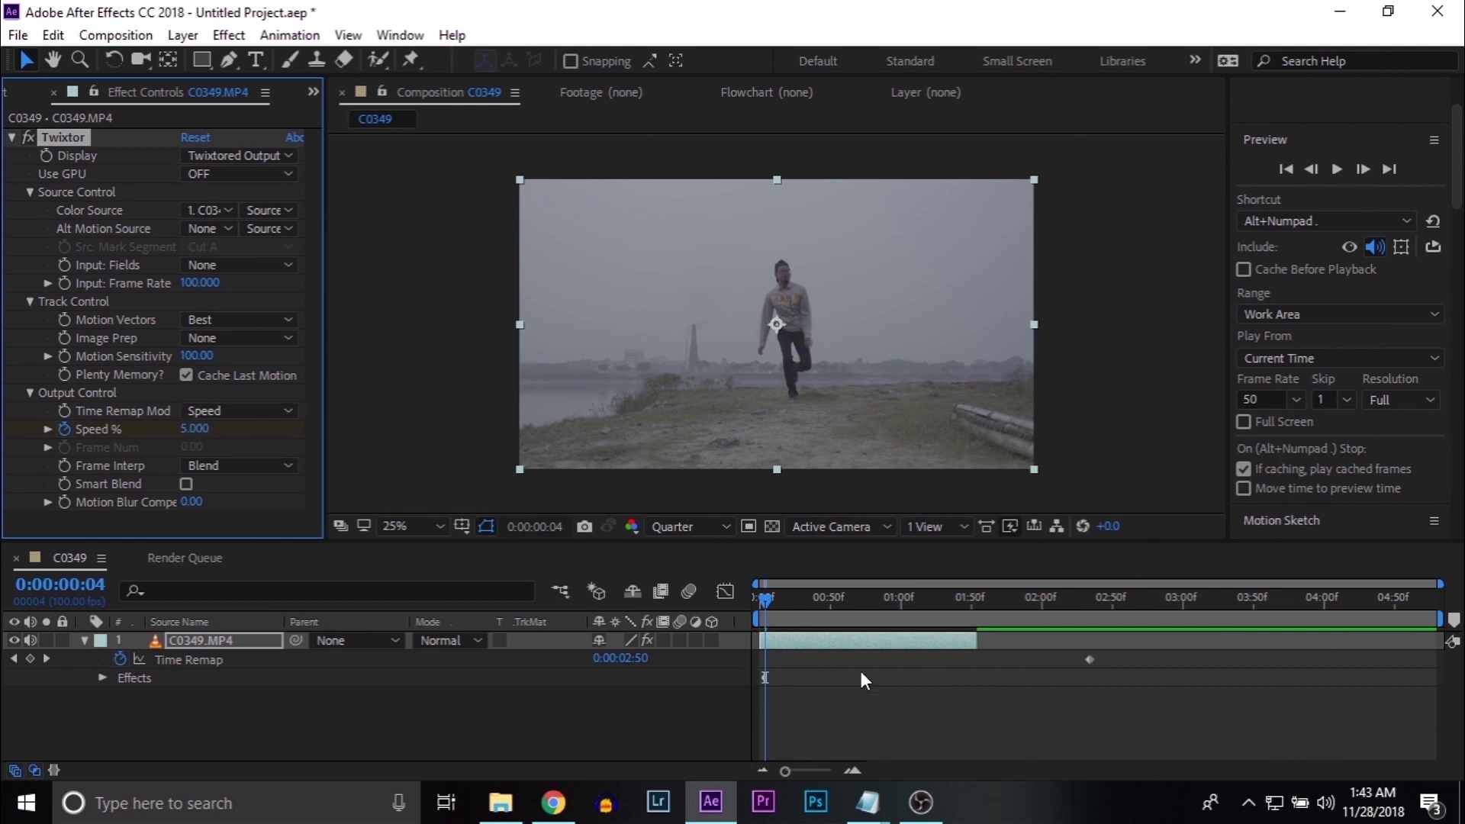
Extend the layer's out point to the composition end and preview from the start.
left_click_drag(978, 639, 1432, 639)
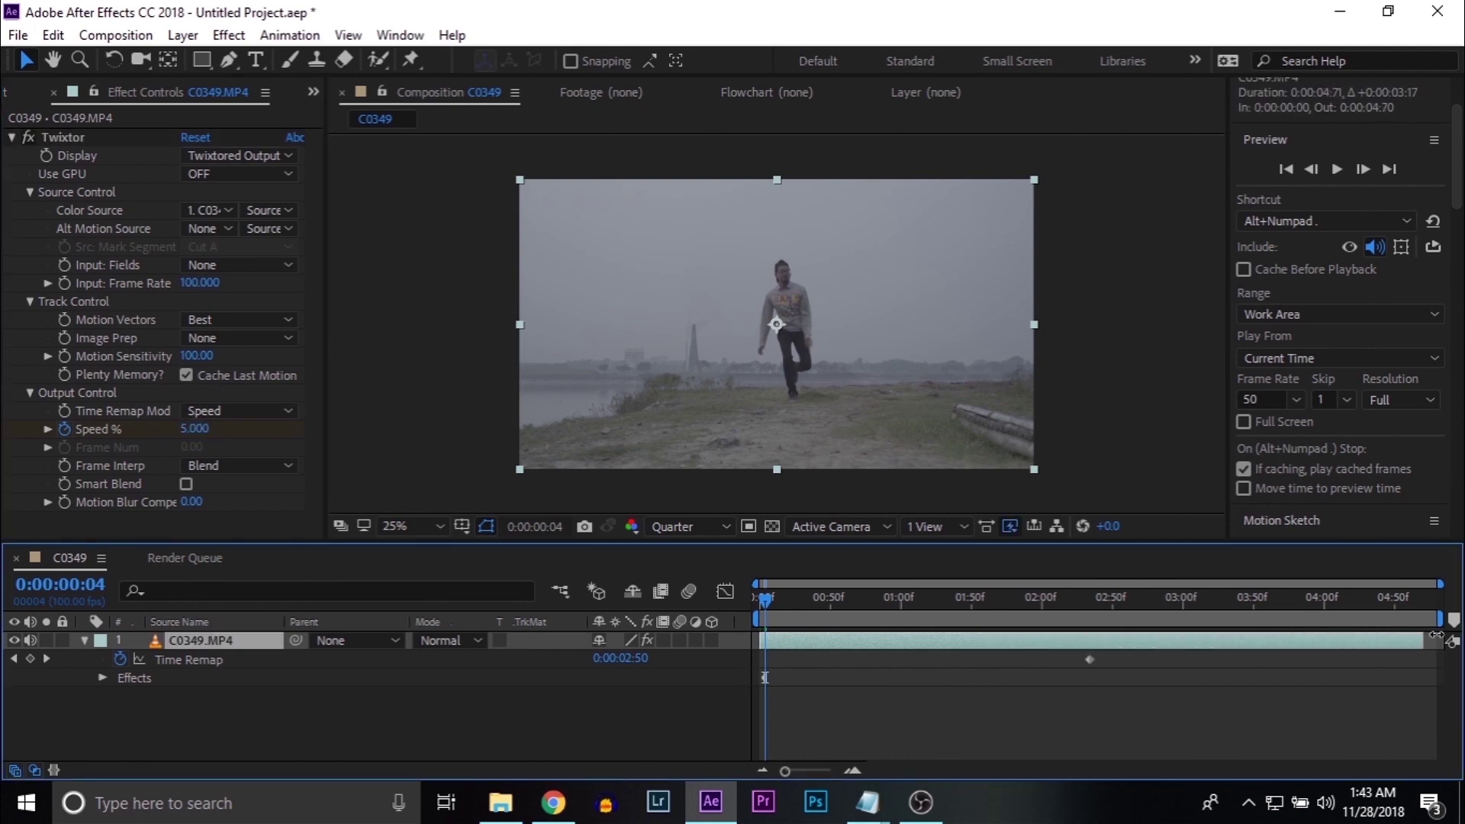
left_click_drag(763, 597, 756, 598)
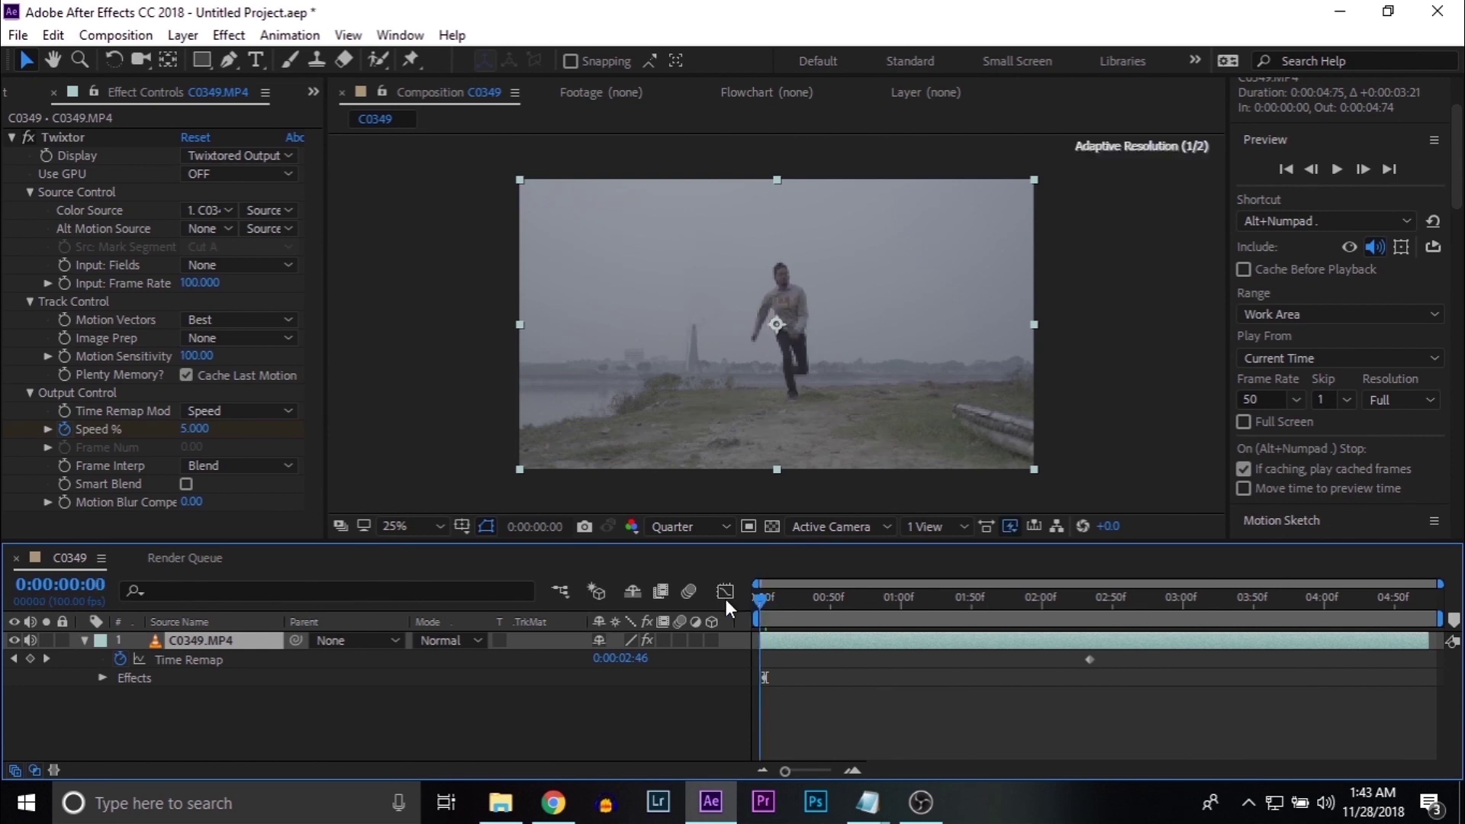
key("ctrl+z")
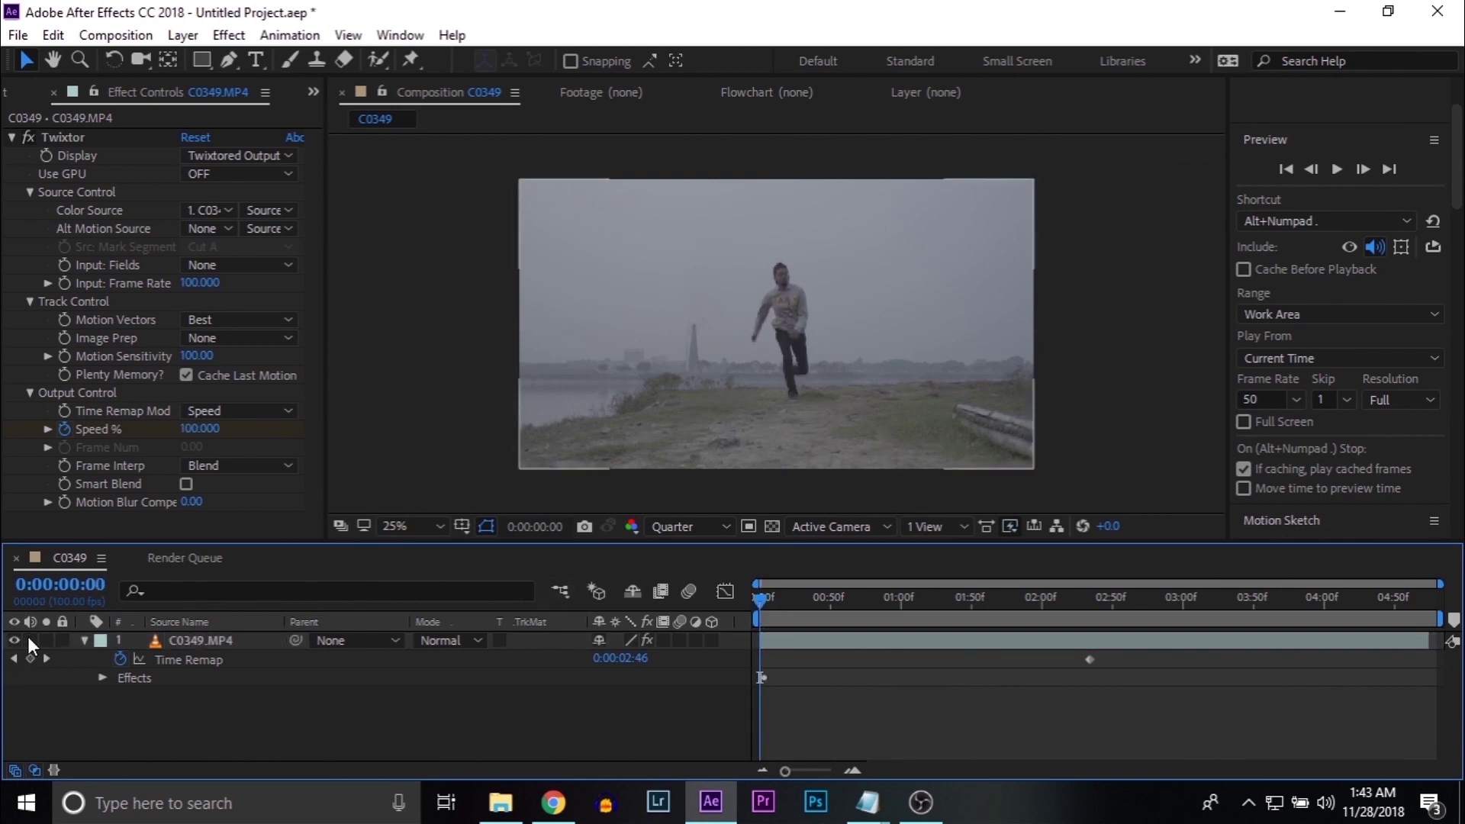
key("space")
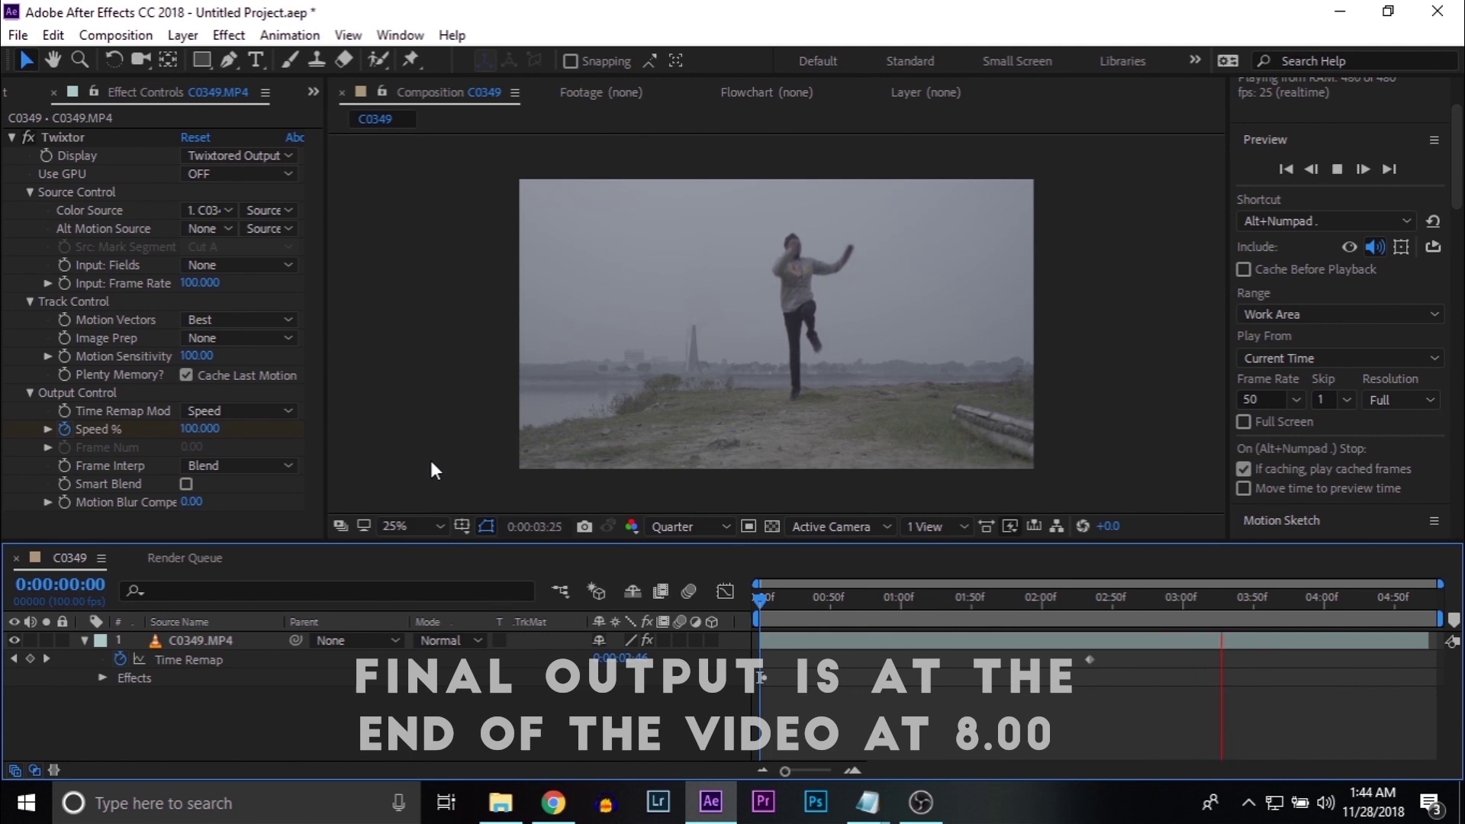
key("space")
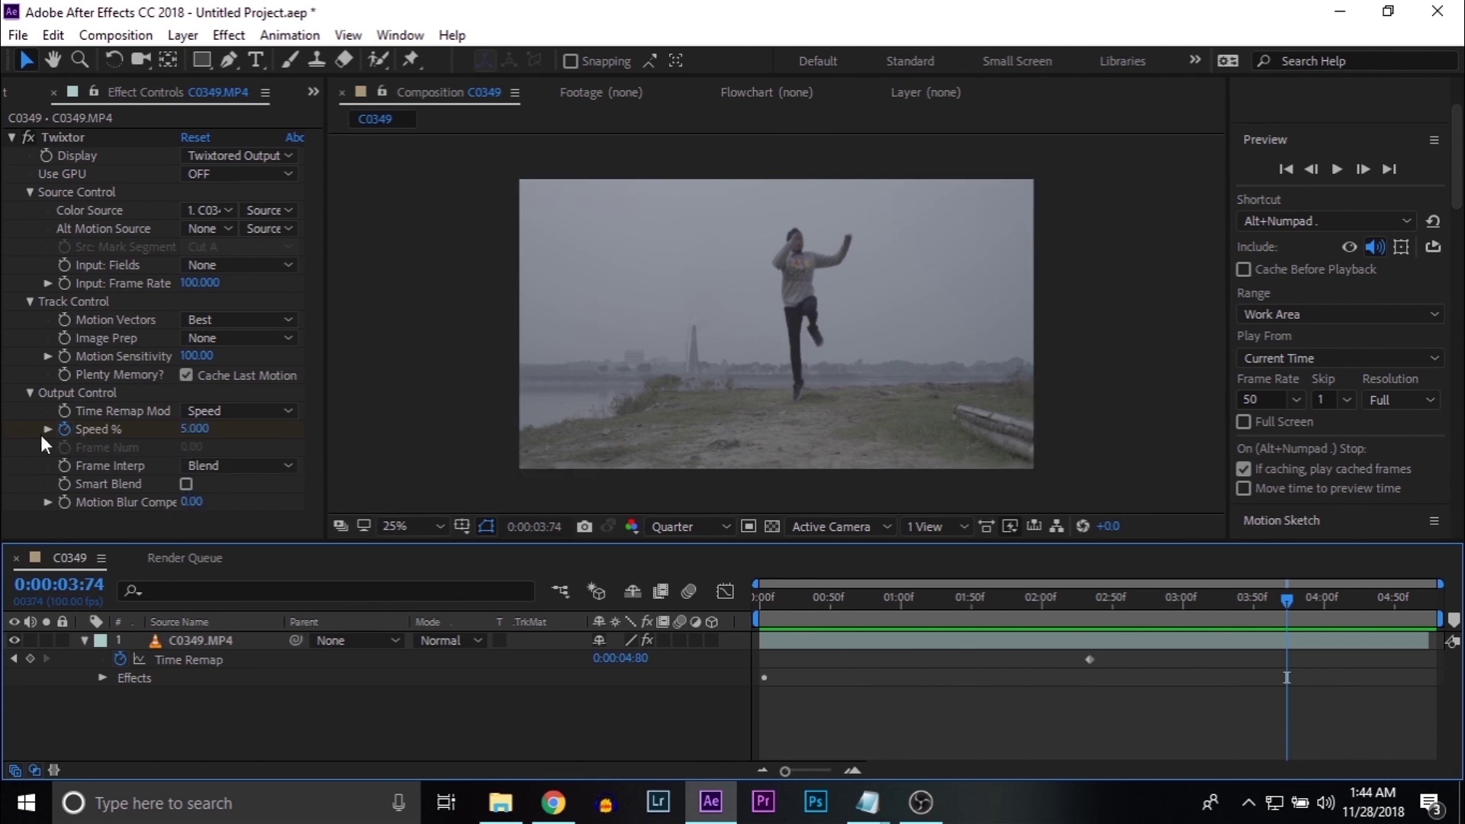
Set Twixtor Speed to 4.5% at 3:74, then back to 100% one frame later.
left_click(190, 429)
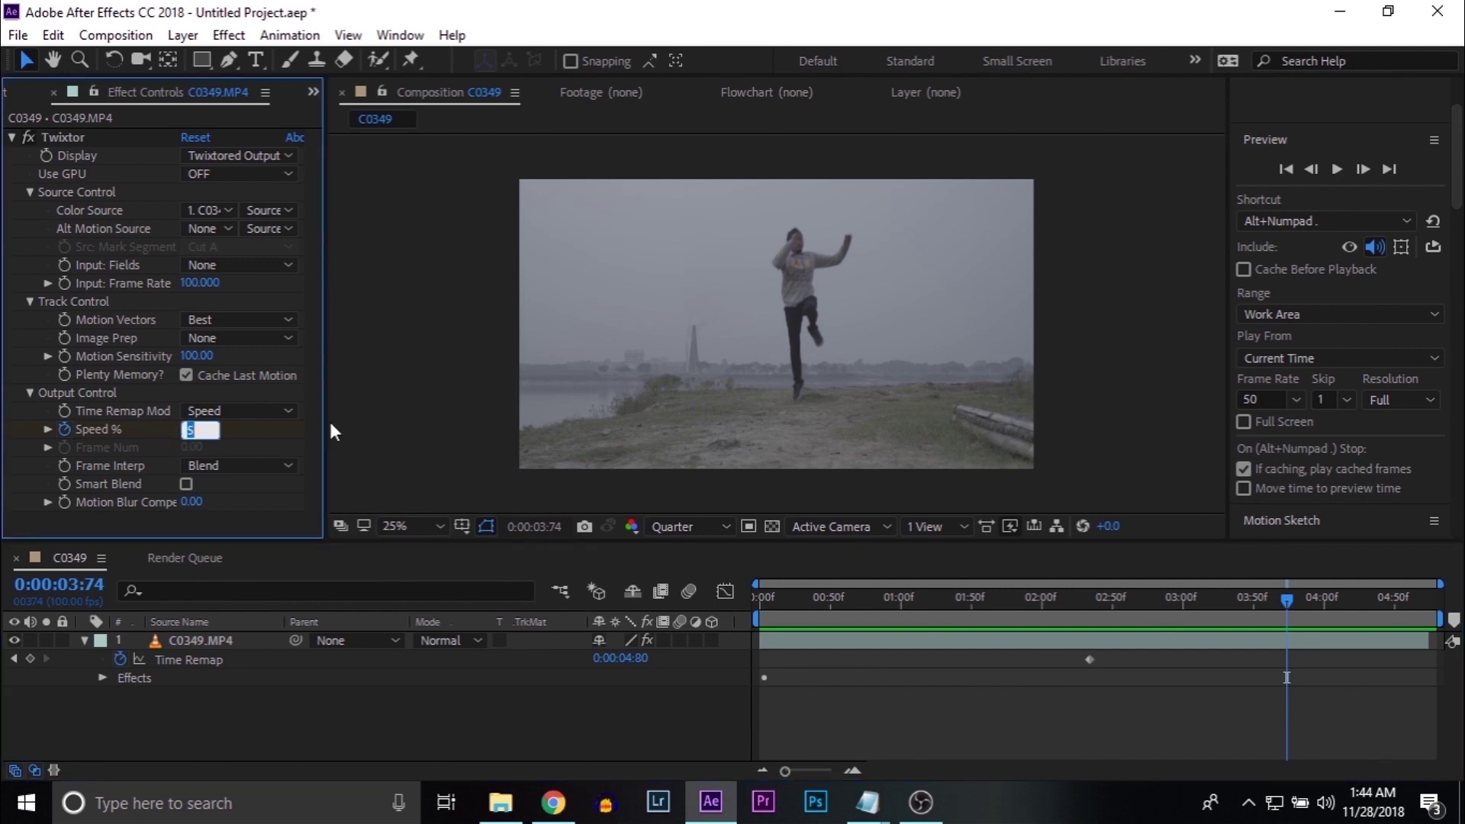
type("4.")
key("Return")
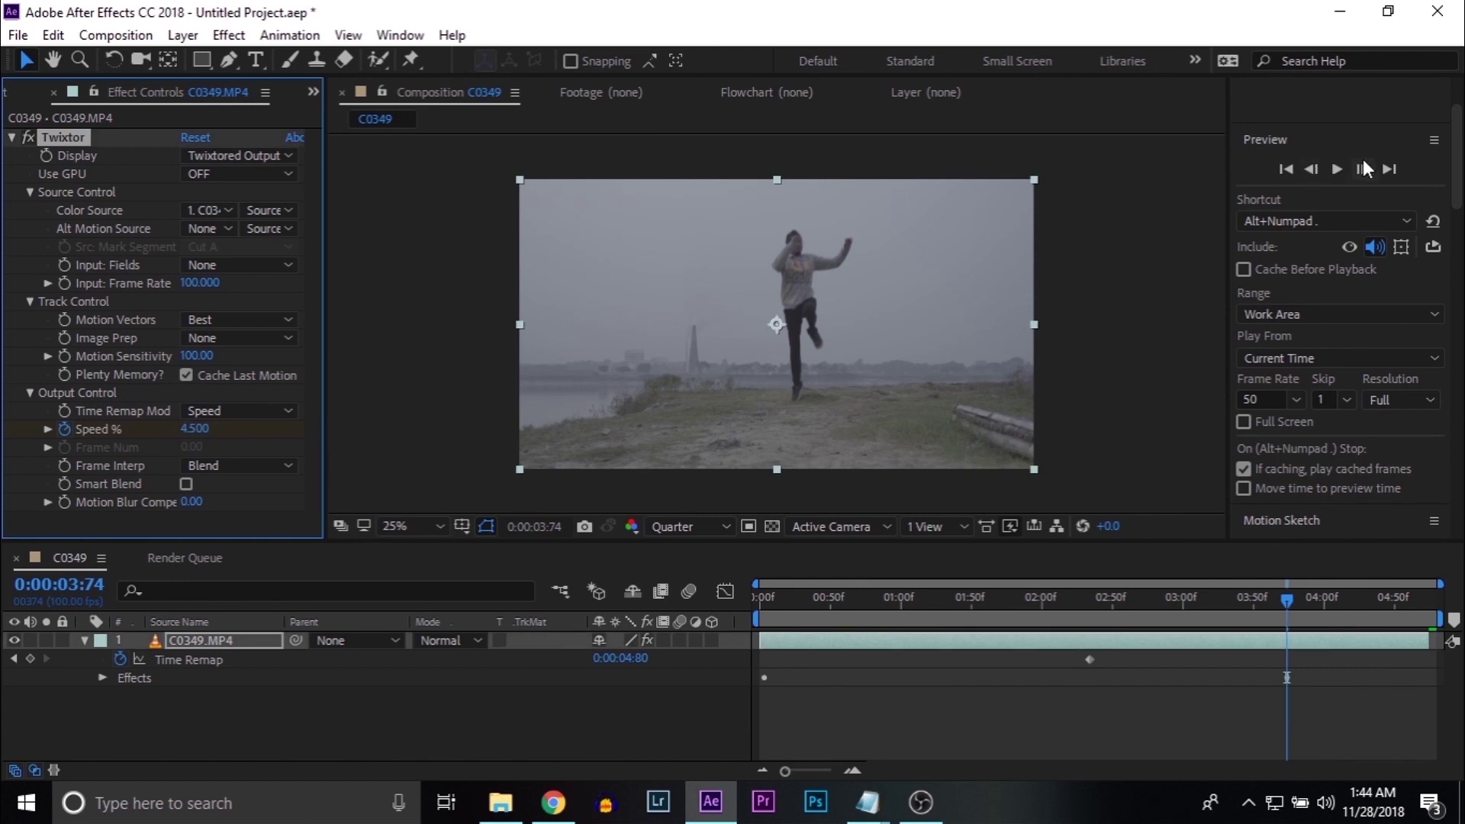
left_click(1364, 169)
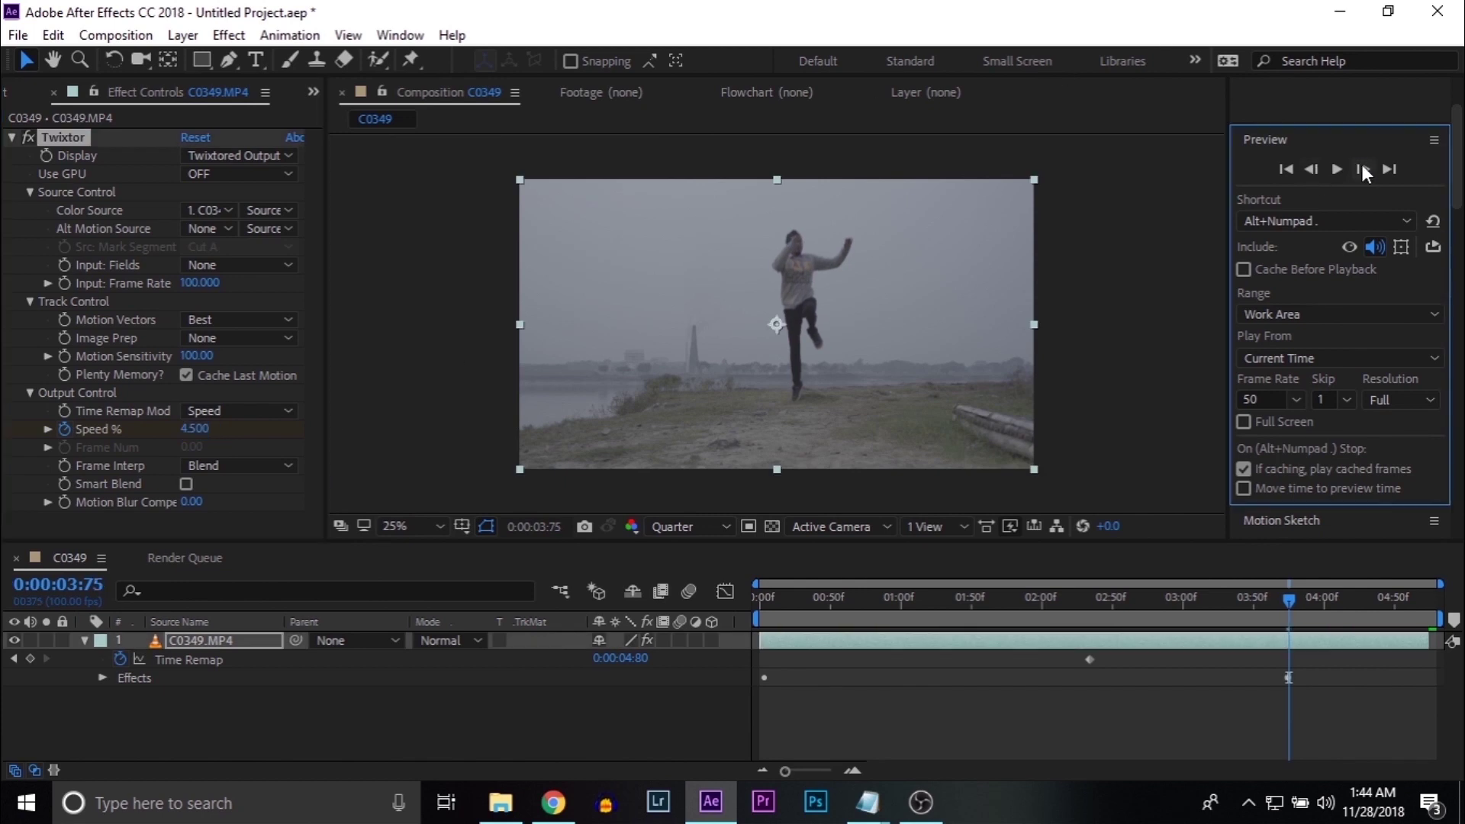
left_click(196, 431)
key("Return")
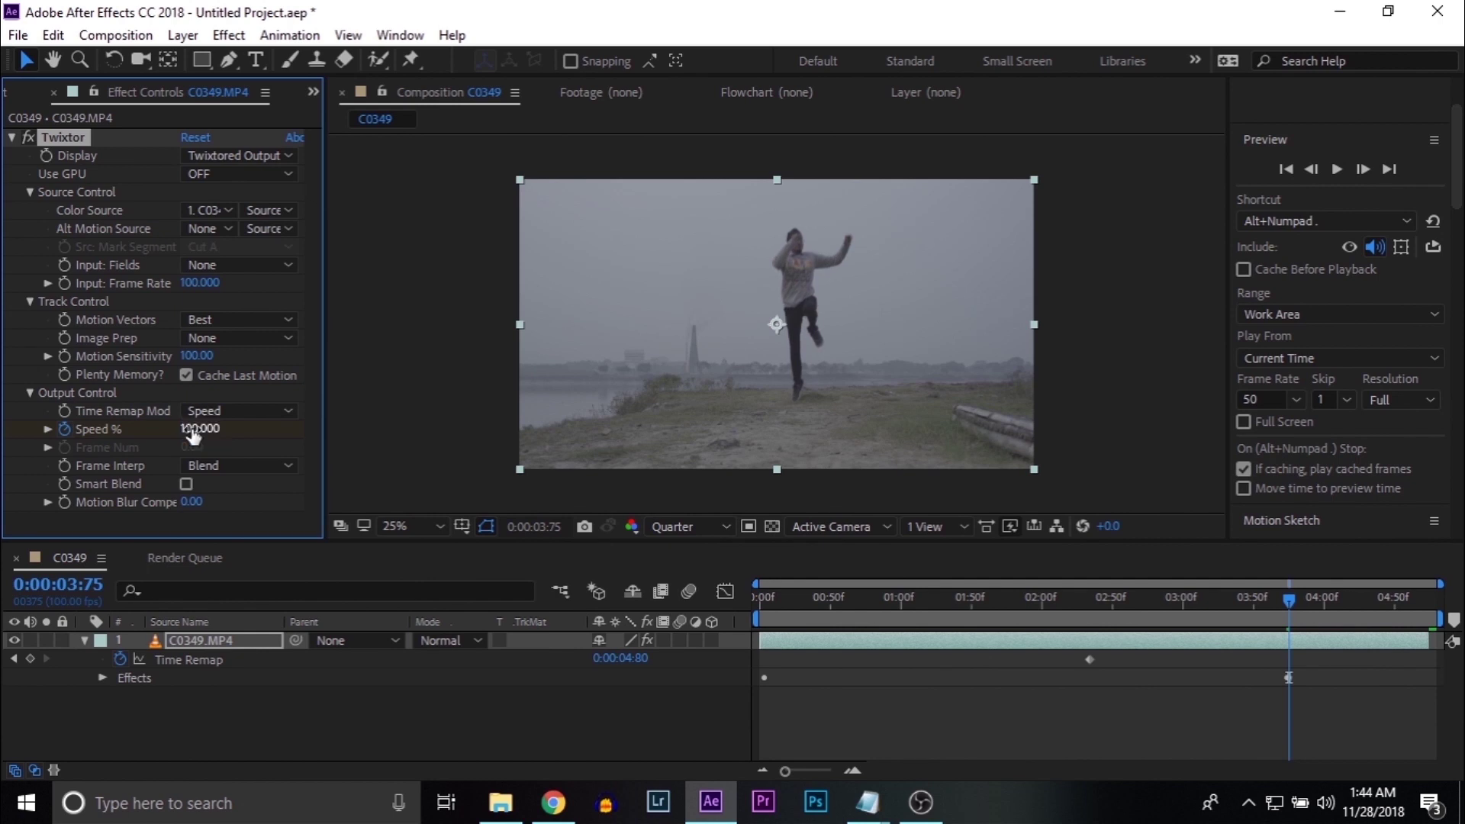
In C0349's Composition Settings, change the Frame Rate from 100 to 50 fps.
left_click(1282, 597)
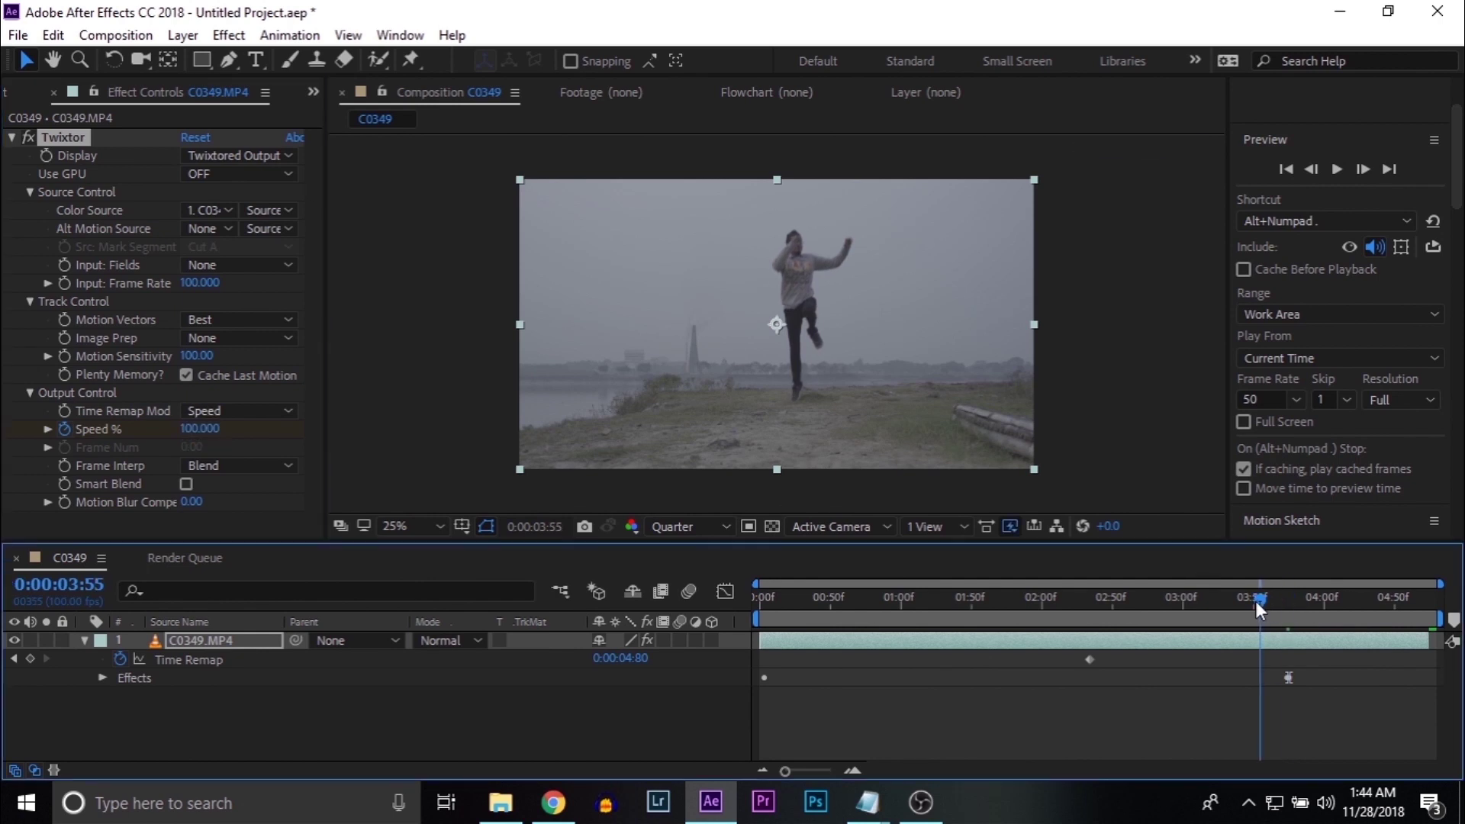
left_click(114, 36)
left_click(200, 92)
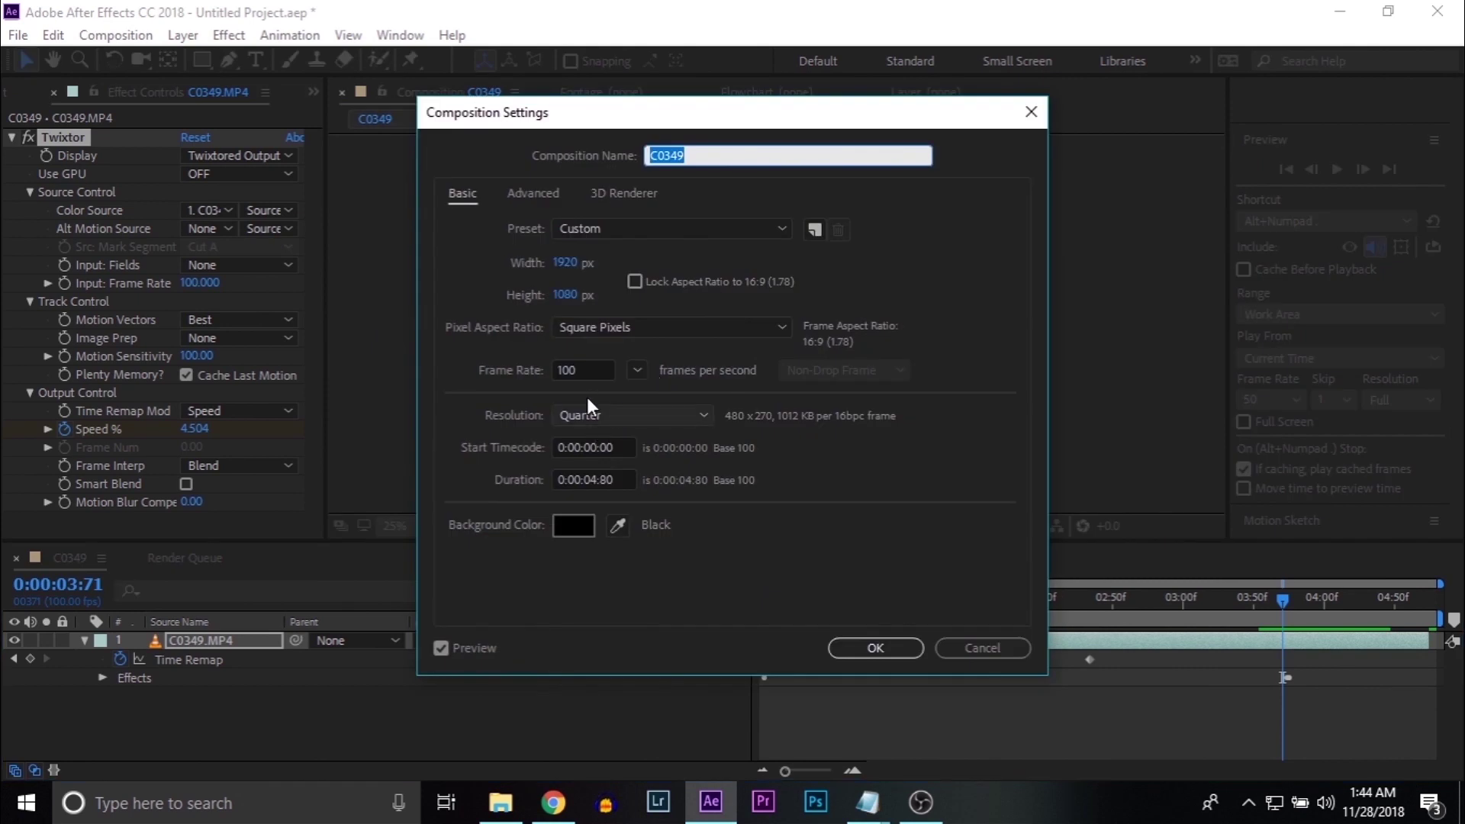
double_click(588, 367)
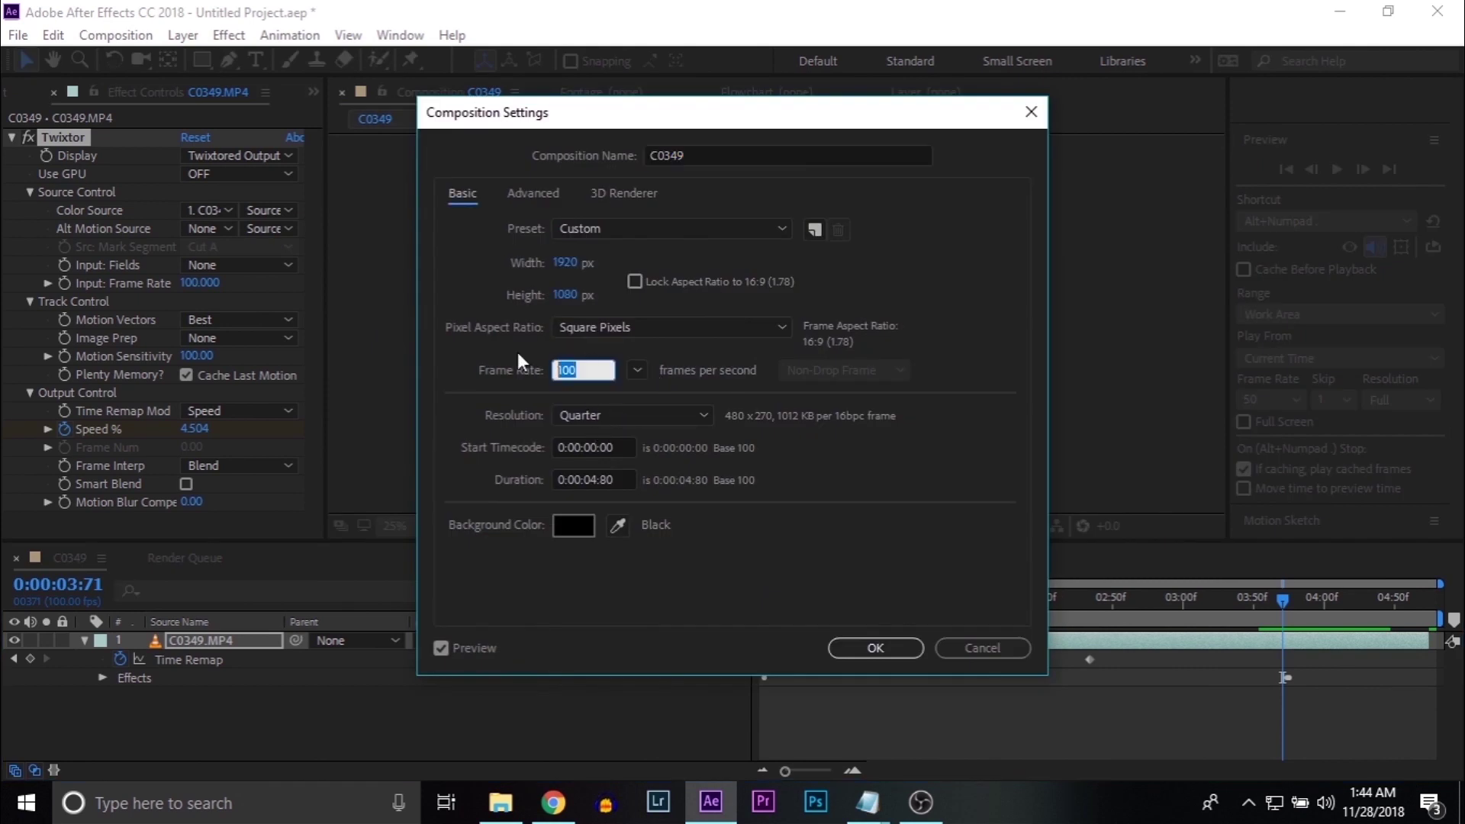
type("50")
key("Return")
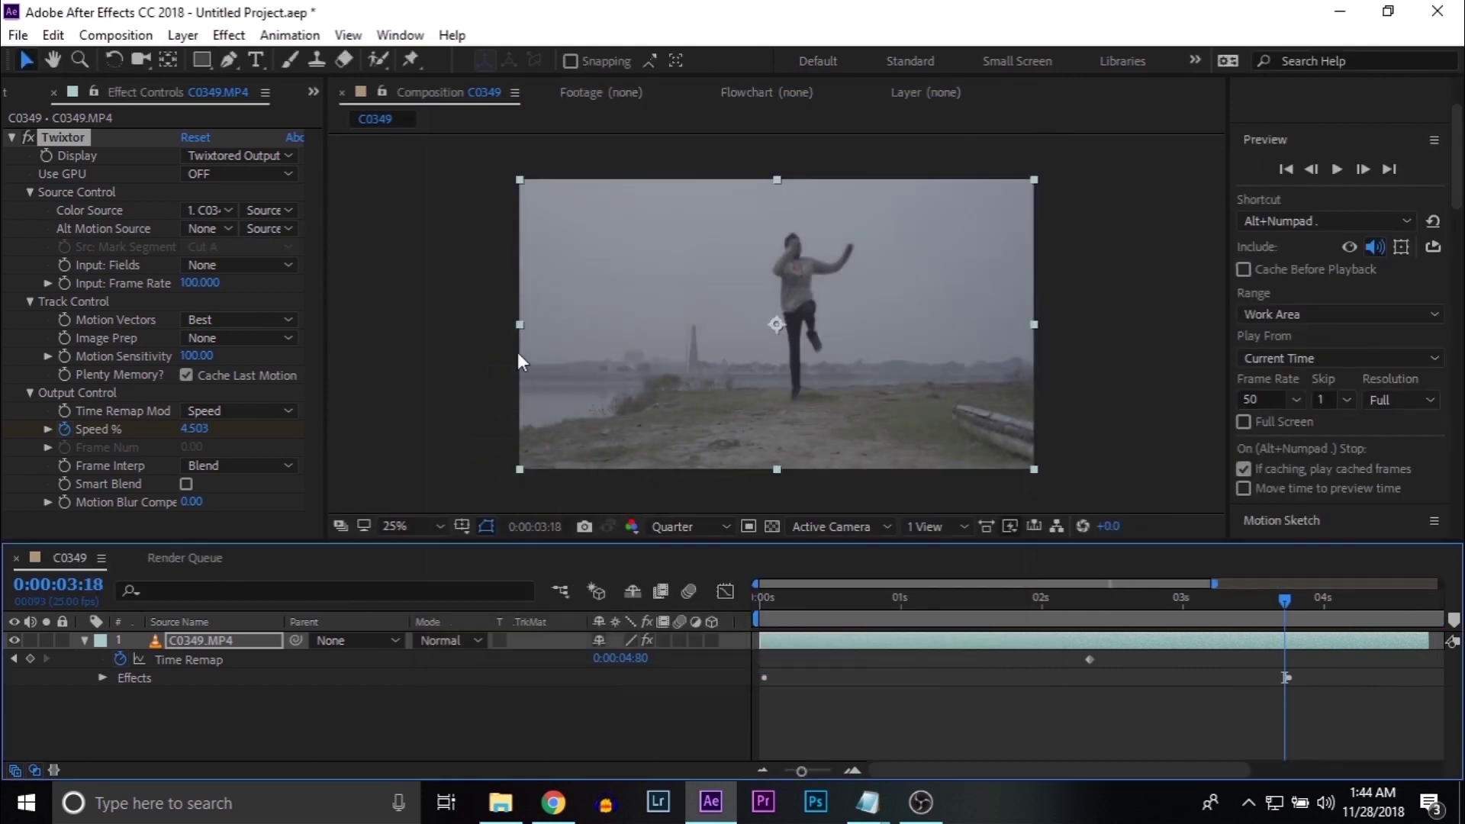
left_click_drag(1284, 597, 758, 618)
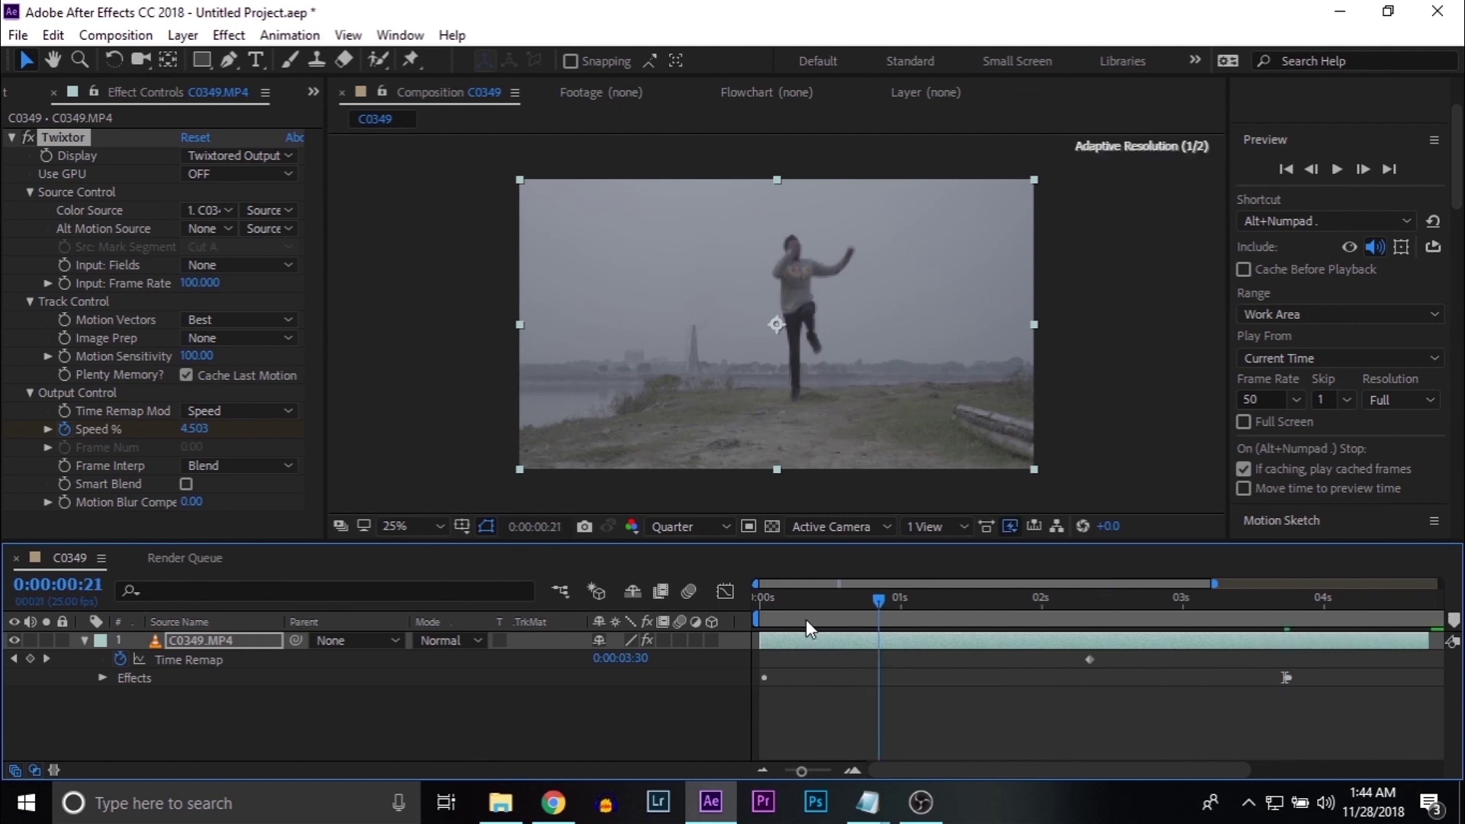
key("space")
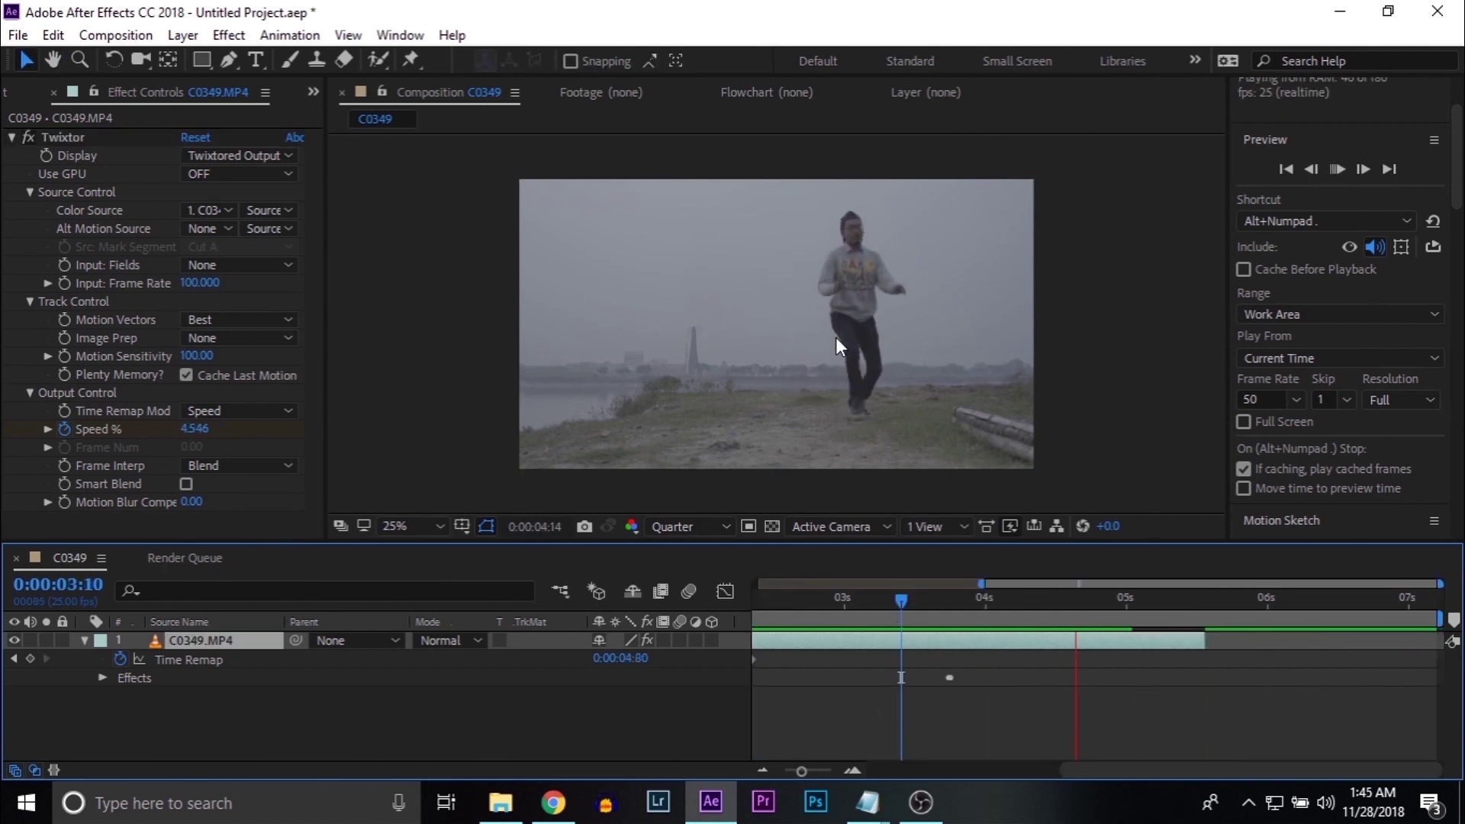
key("space")
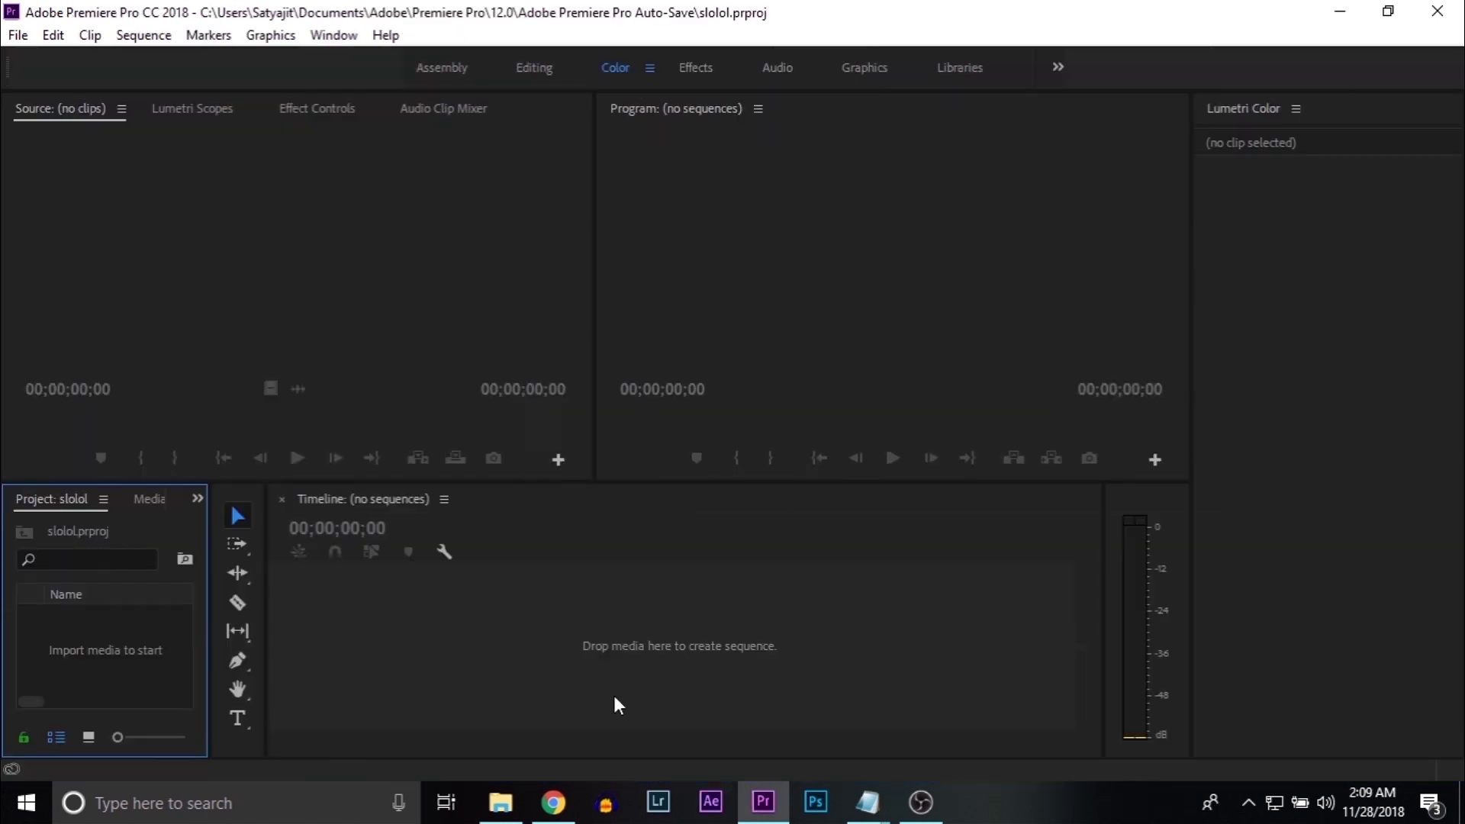
Drag C0349.MP4 from the SLOWMO folder into Premiere's Source monitor, then minimize Explorer.
left_click(501, 802)
left_click_drag(1060, 167, 1165, 269)
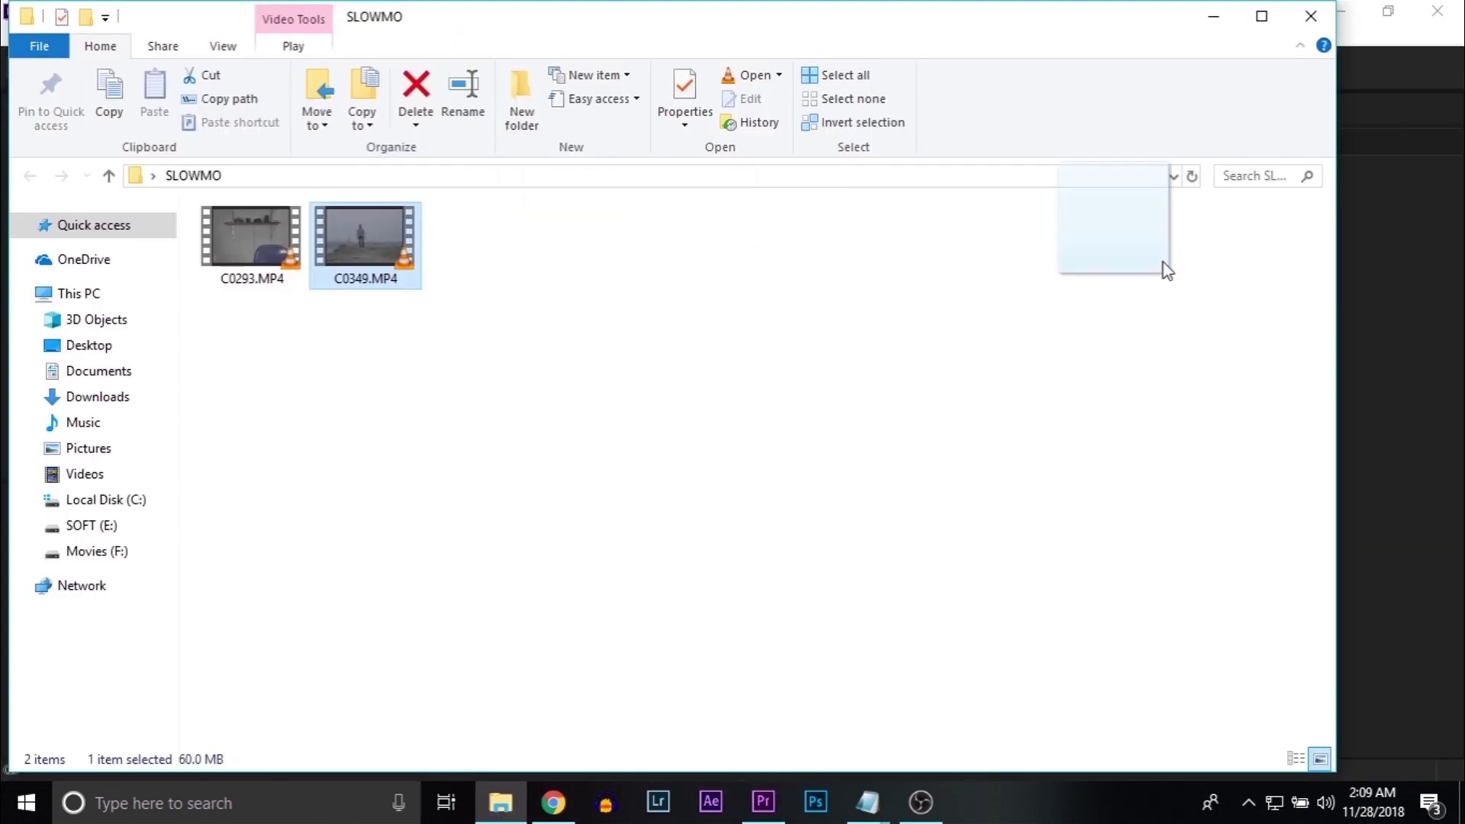
left_click_drag(848, 200, 744, 320)
left_click_drag(746, 16, 1118, 47)
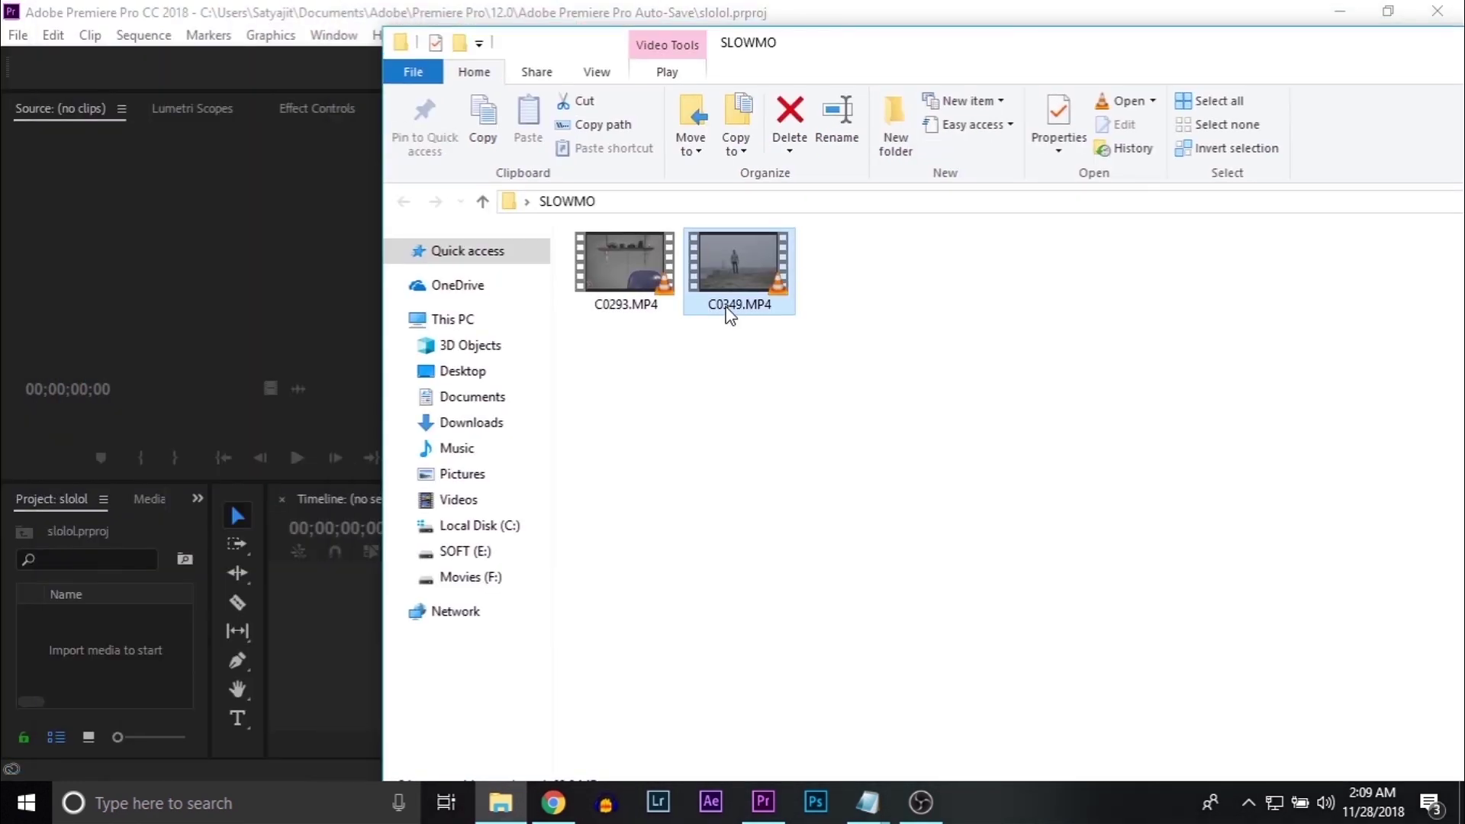
left_click_drag(737, 271, 141, 276)
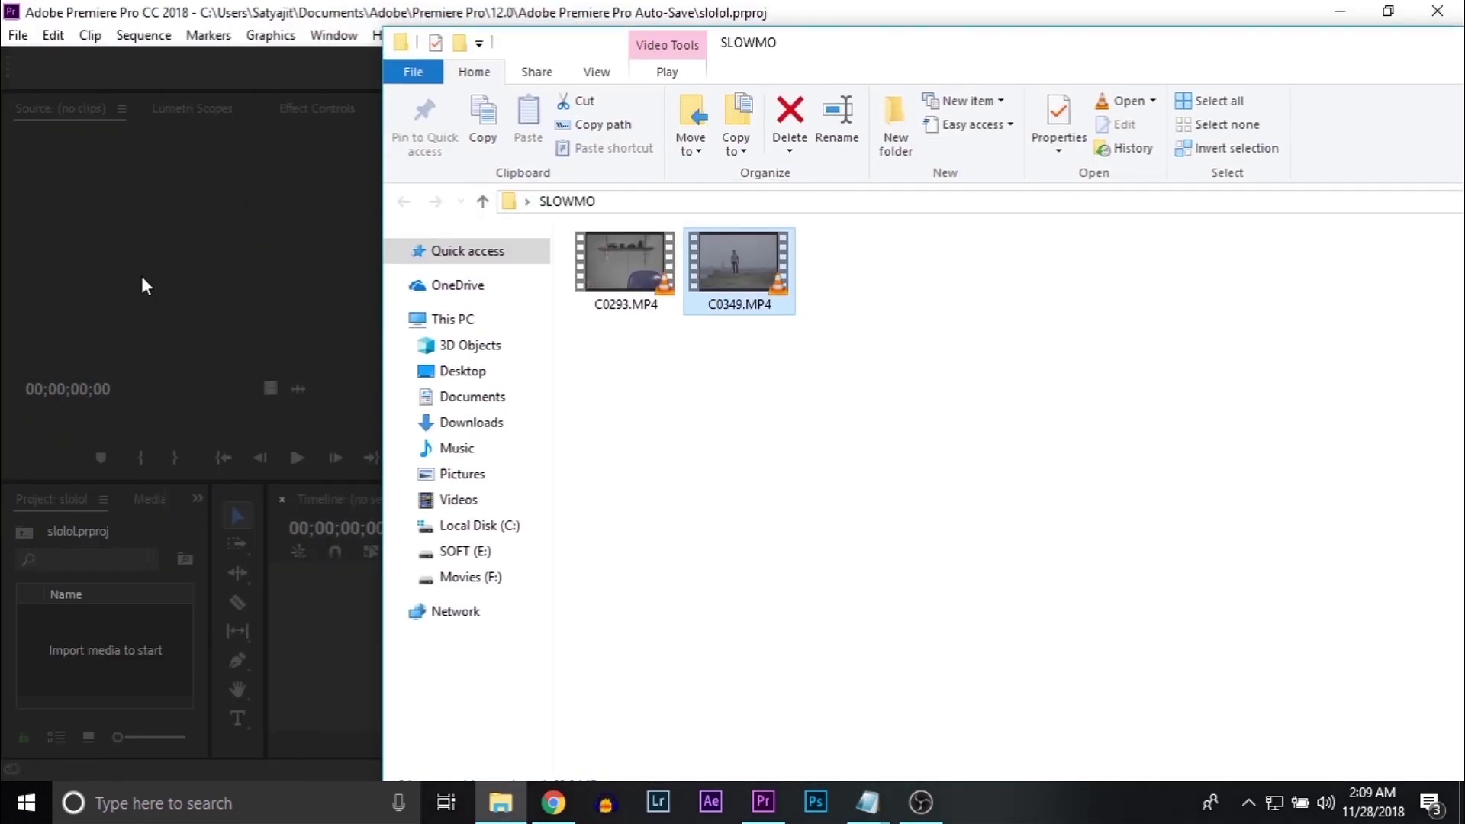
left_click_drag(1379, 17, 1030, 74)
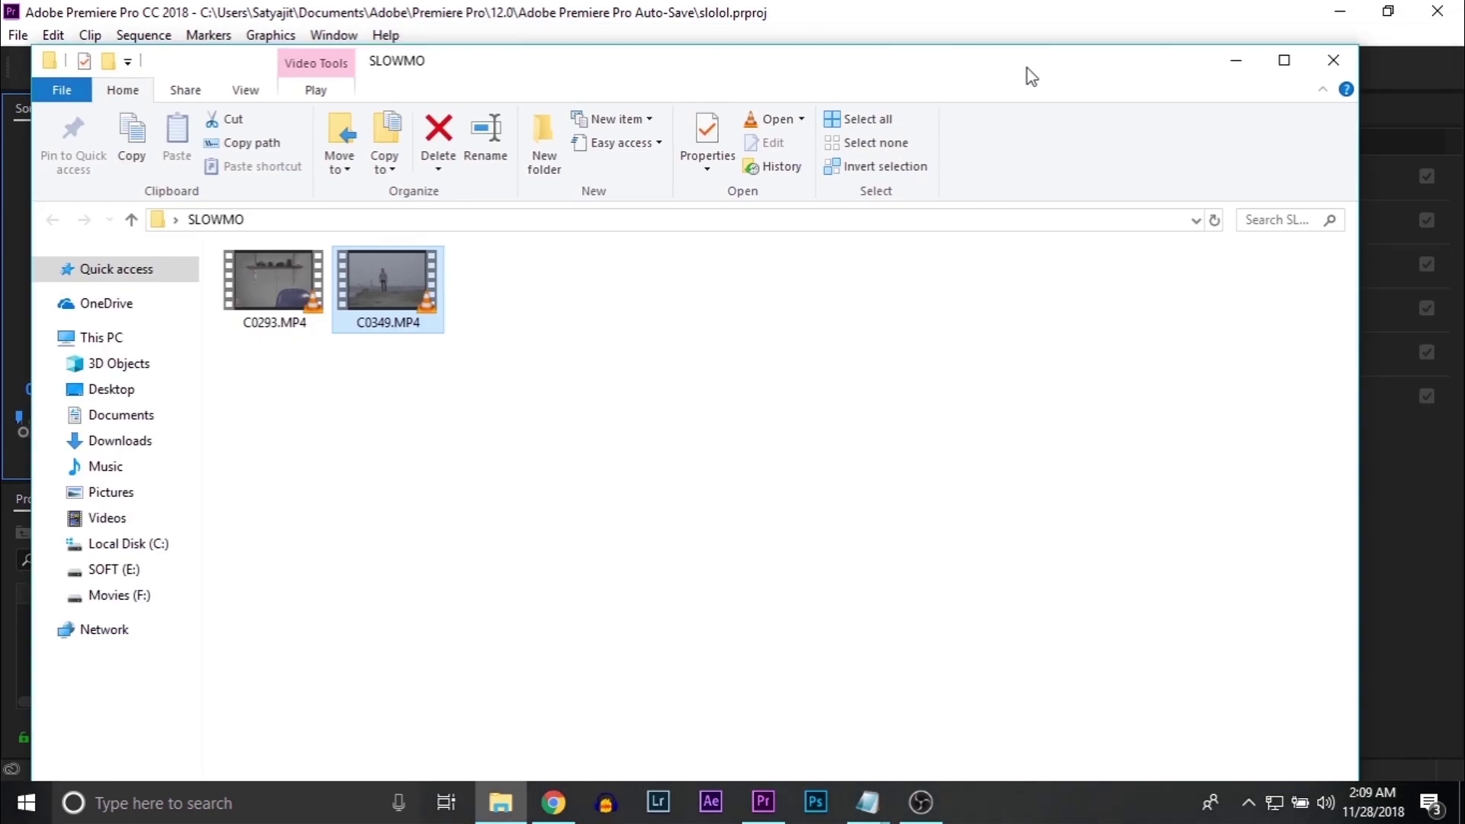
left_click(1235, 60)
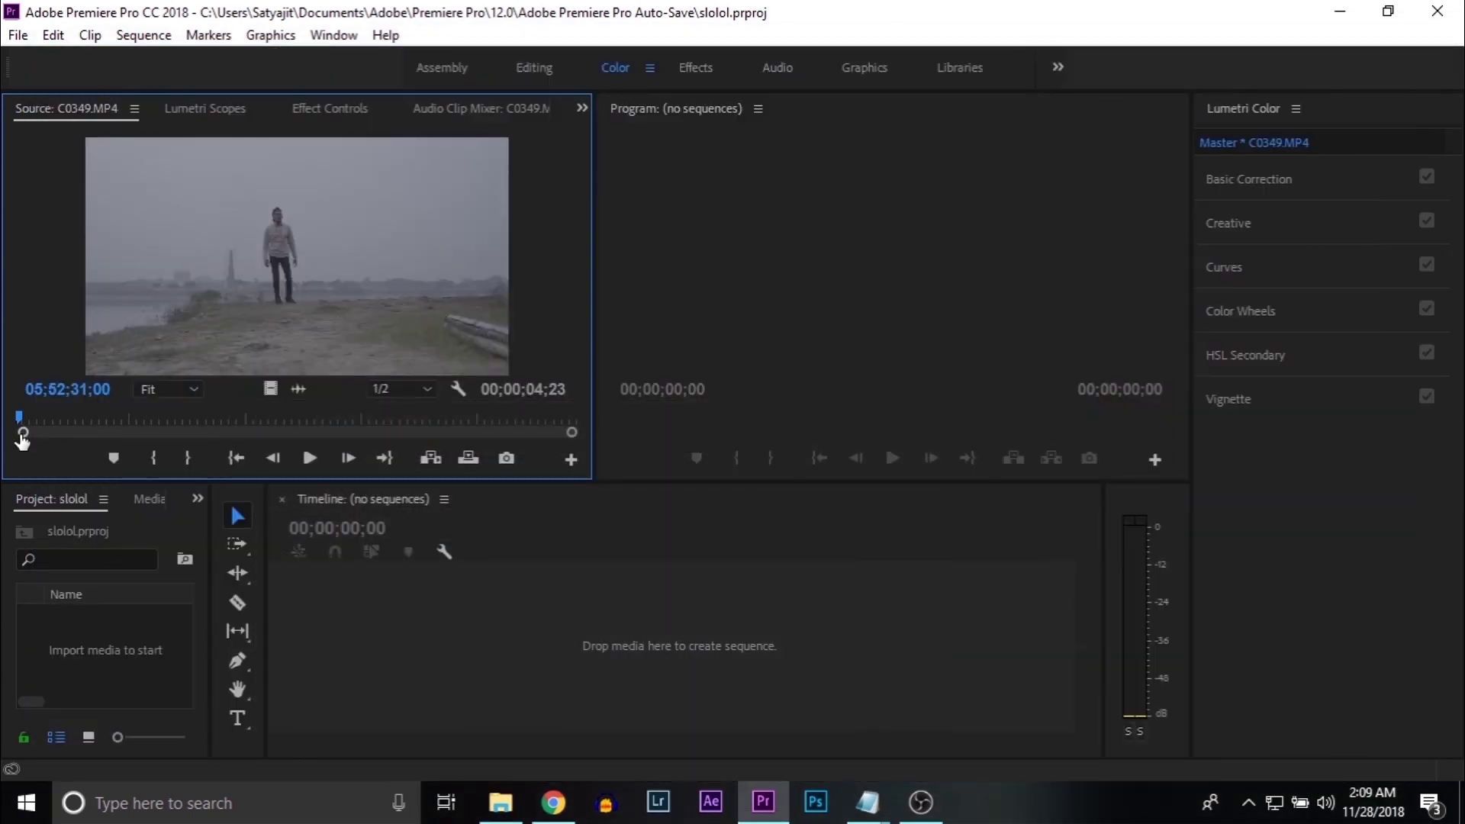
Mark In at the jump and Mark Out at the landing, then drop the clip into a new sequence.
left_click_drag(25, 432, 387, 416)
left_click(63, 420)
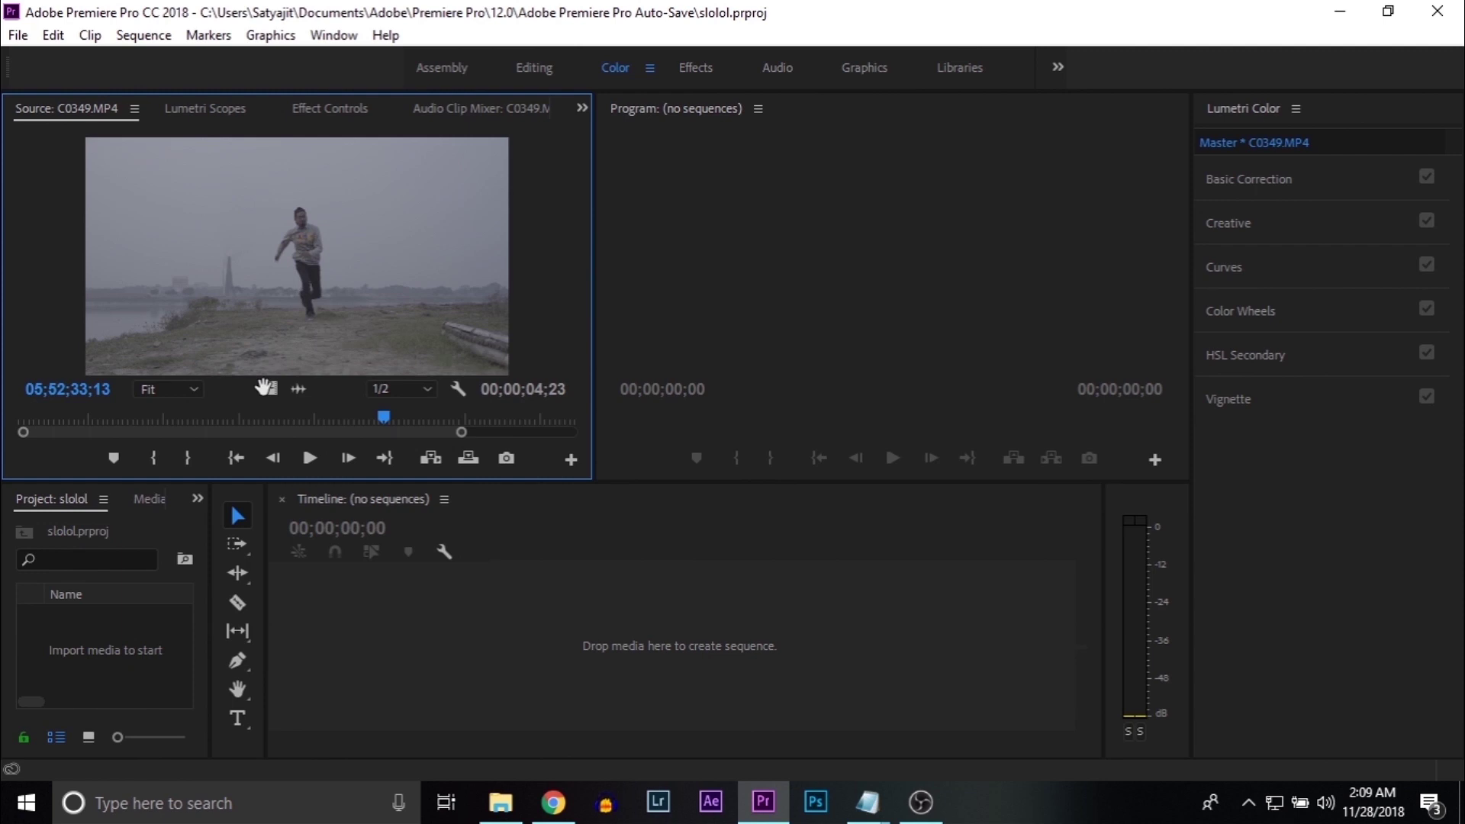
left_click(152, 459)
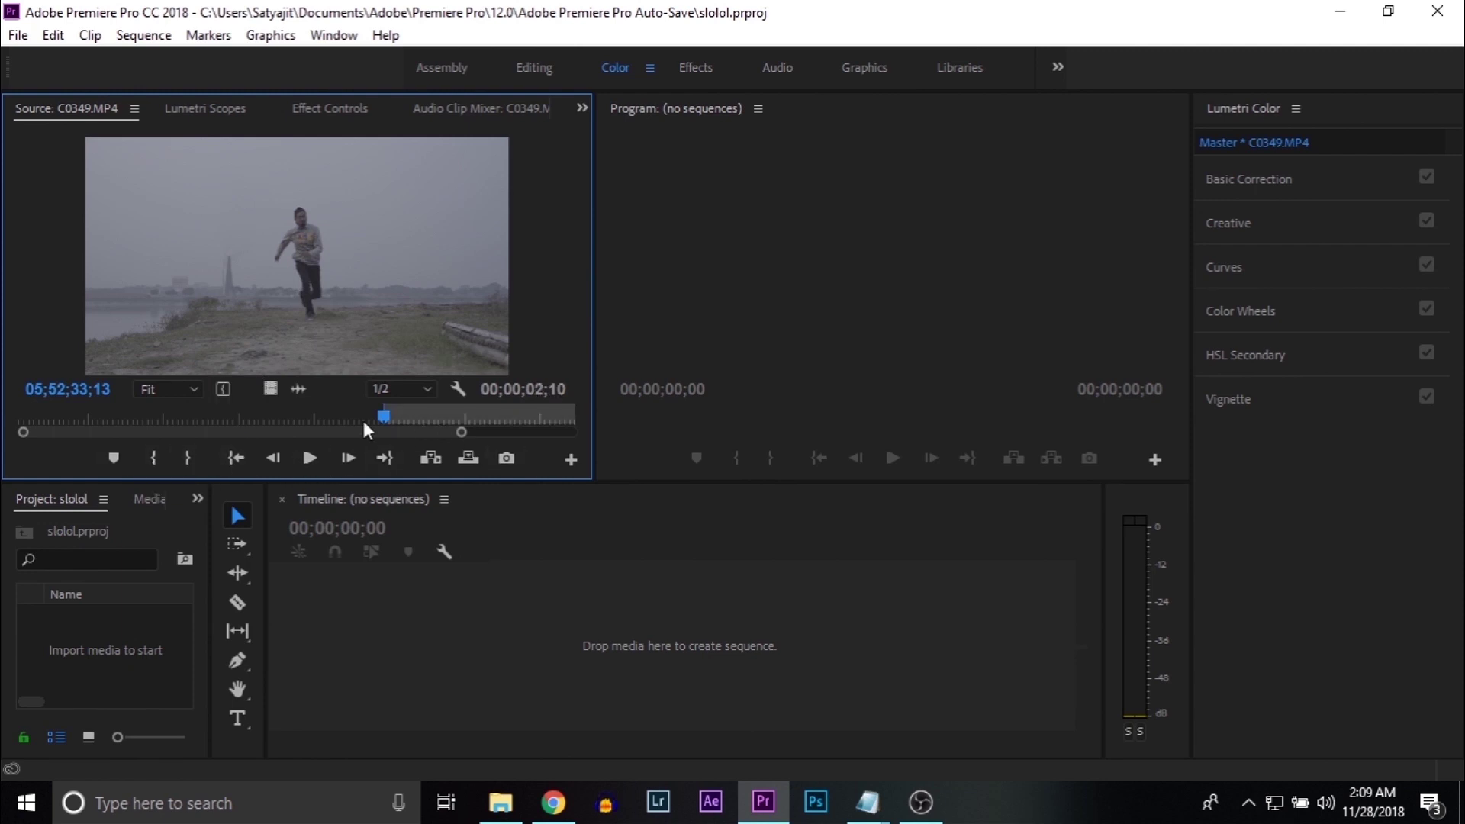
left_click_drag(386, 415, 415, 417)
mouse_move(401, 419)
left_mouse_down()
mouse_move(383, 418)
mouse_move(516, 437)
left_mouse_up()
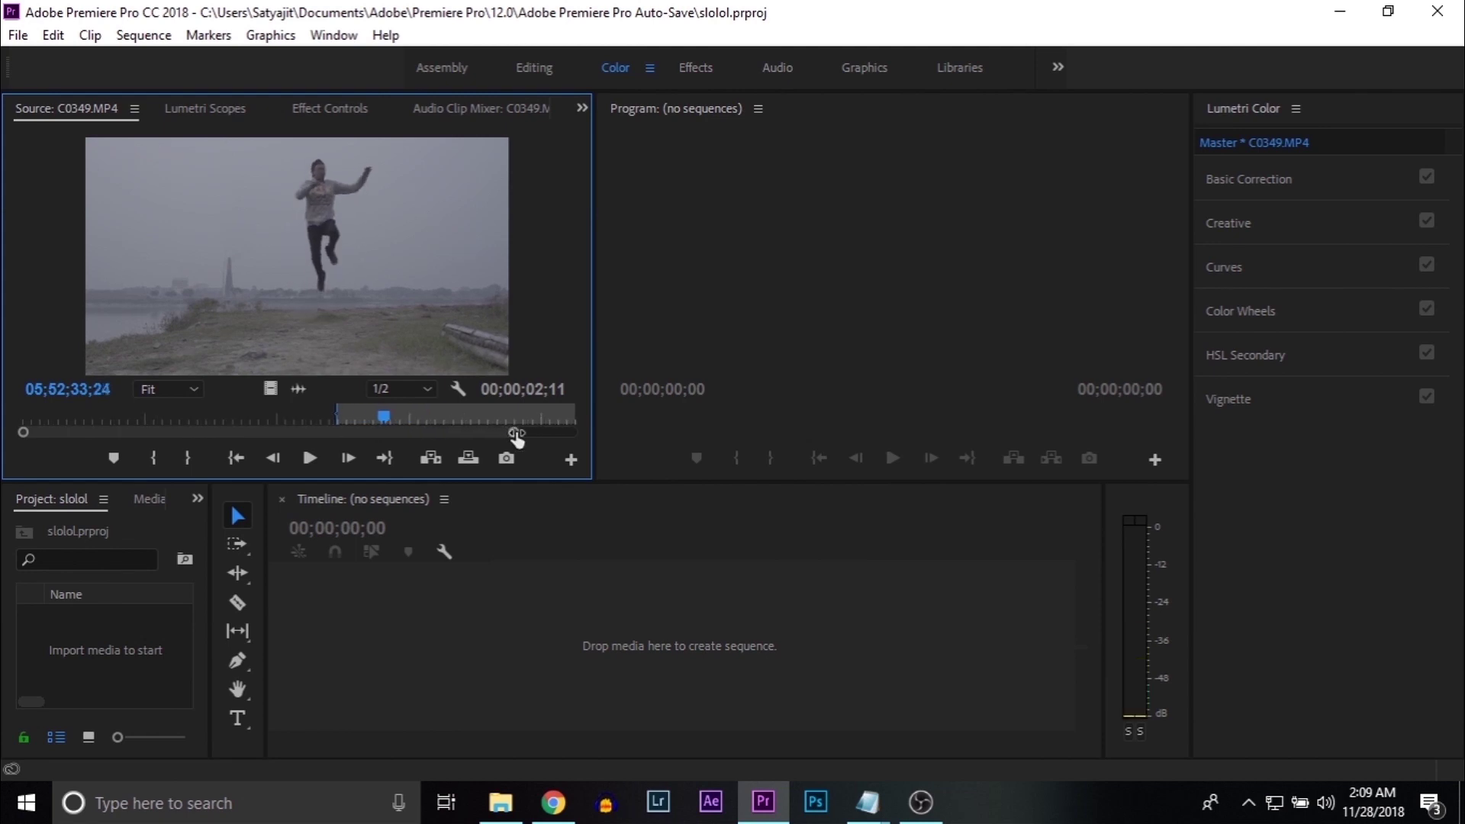
left_click_drag(387, 418, 469, 417)
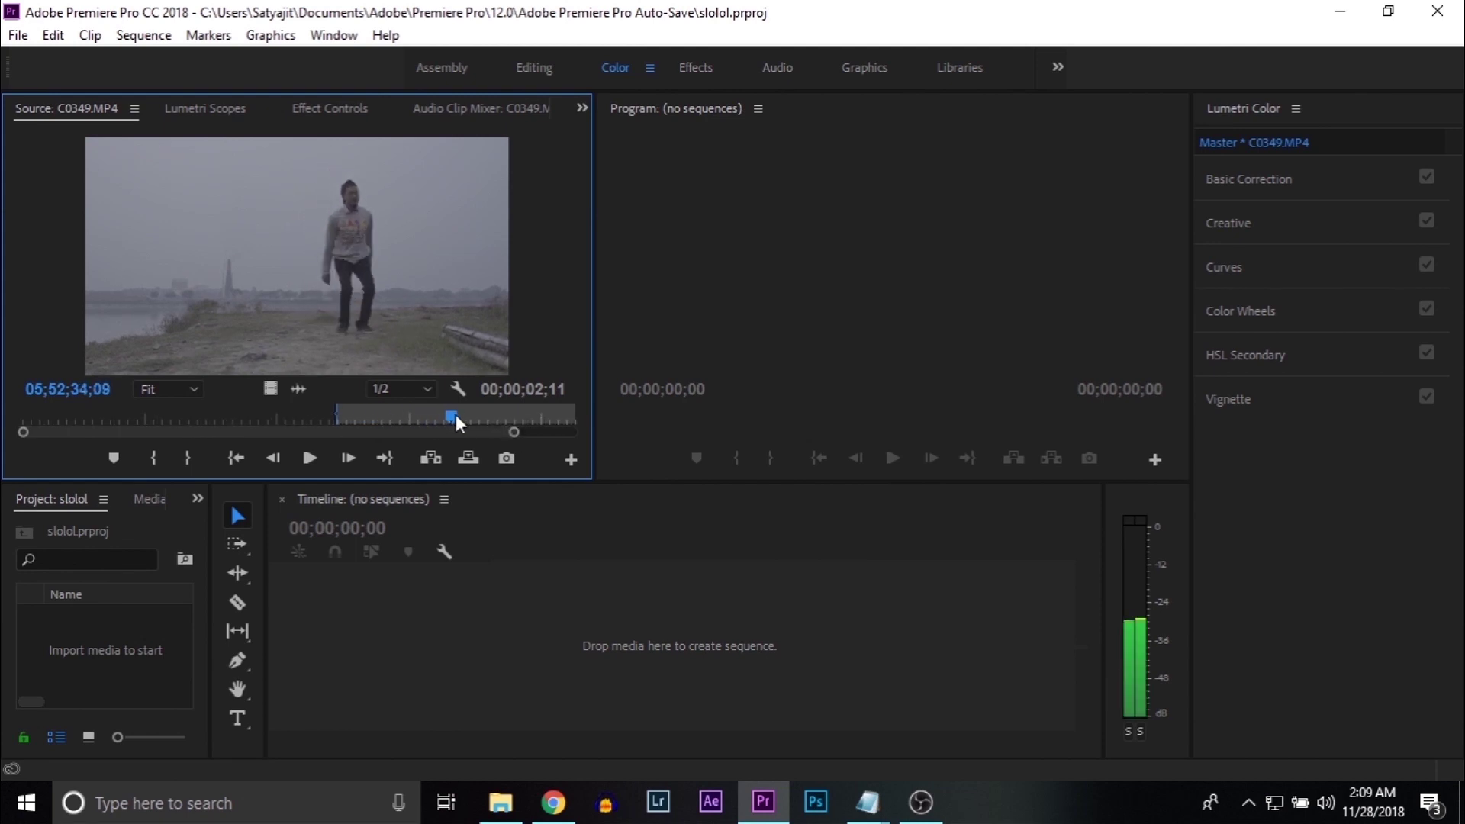
left_click(194, 455)
left_click_drag(302, 288, 441, 637)
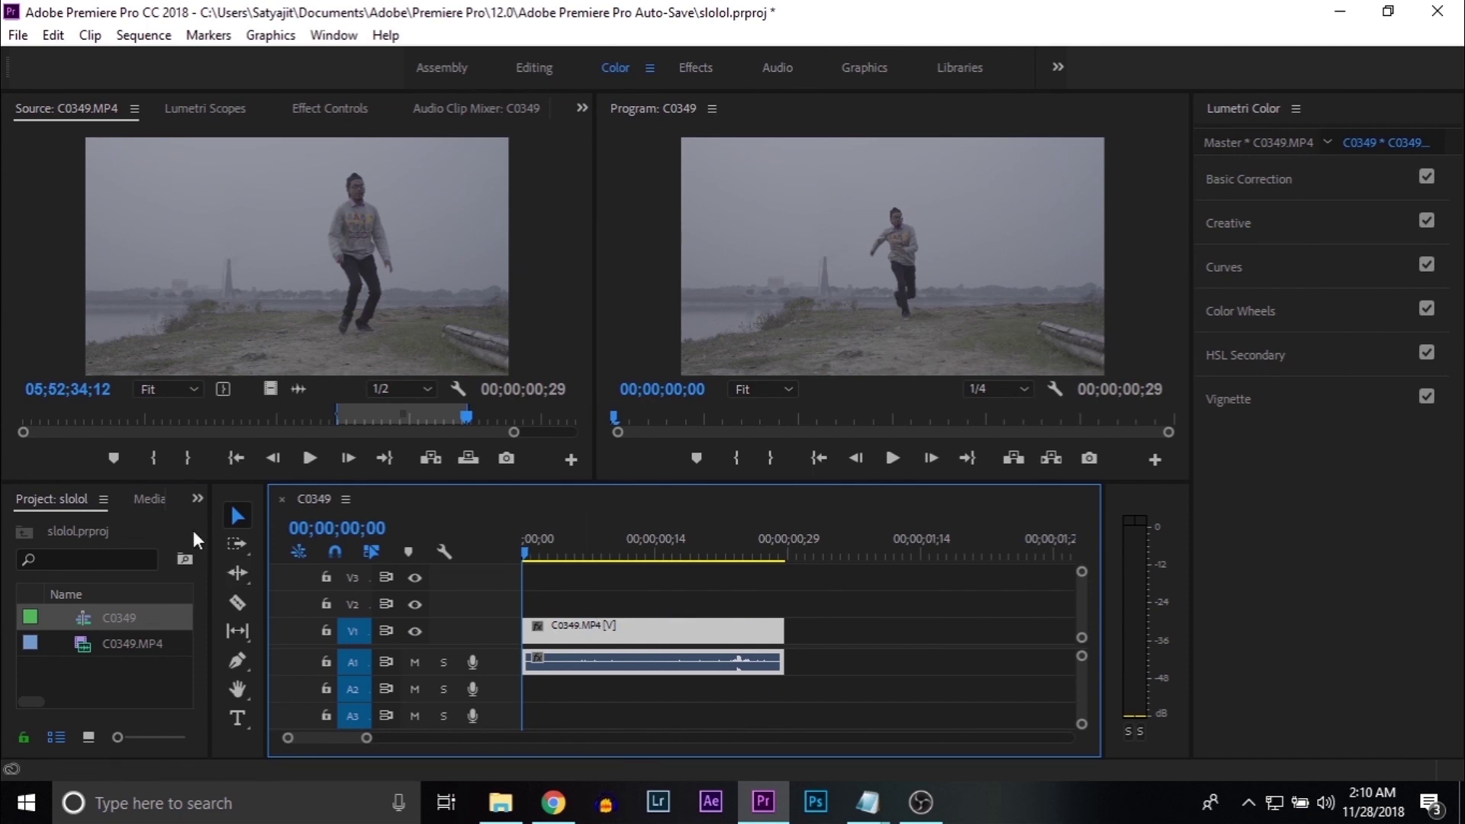
Apply Twixtor Pro from the Effects panel to the V1 clip and mute track A1.
left_click(199, 499)
left_click(229, 619)
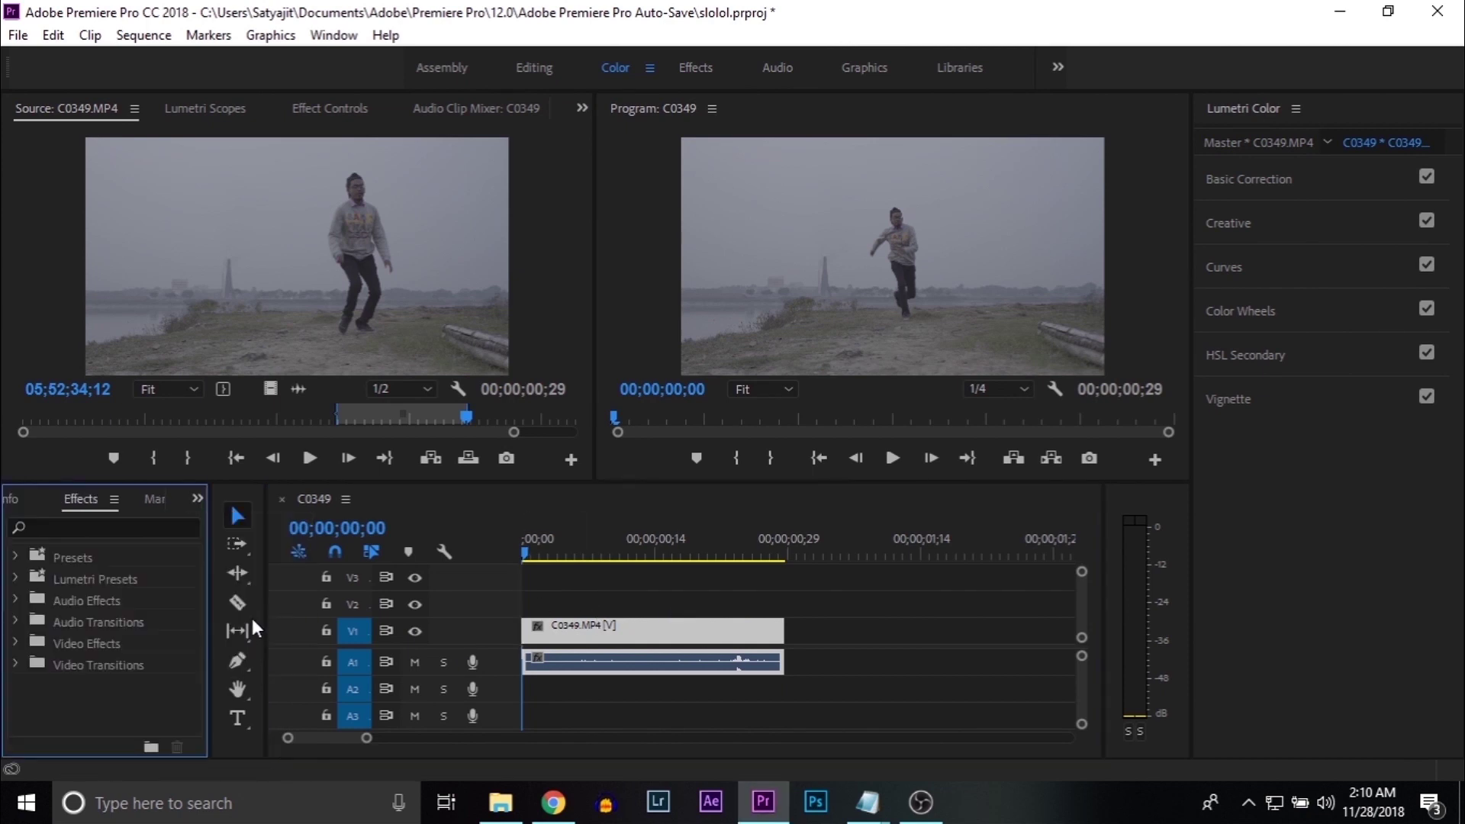
left_click(93, 528)
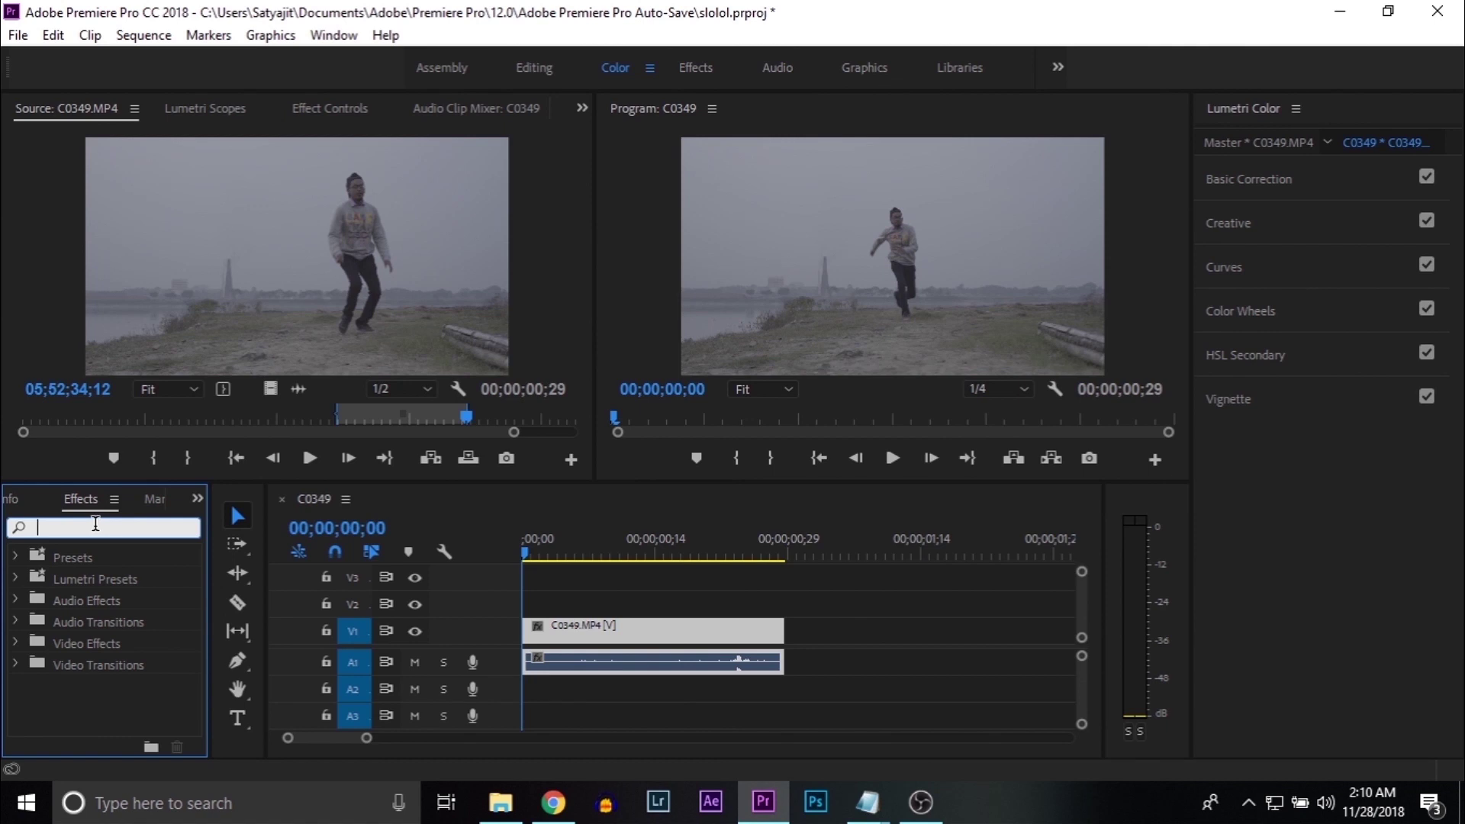
type("twix")
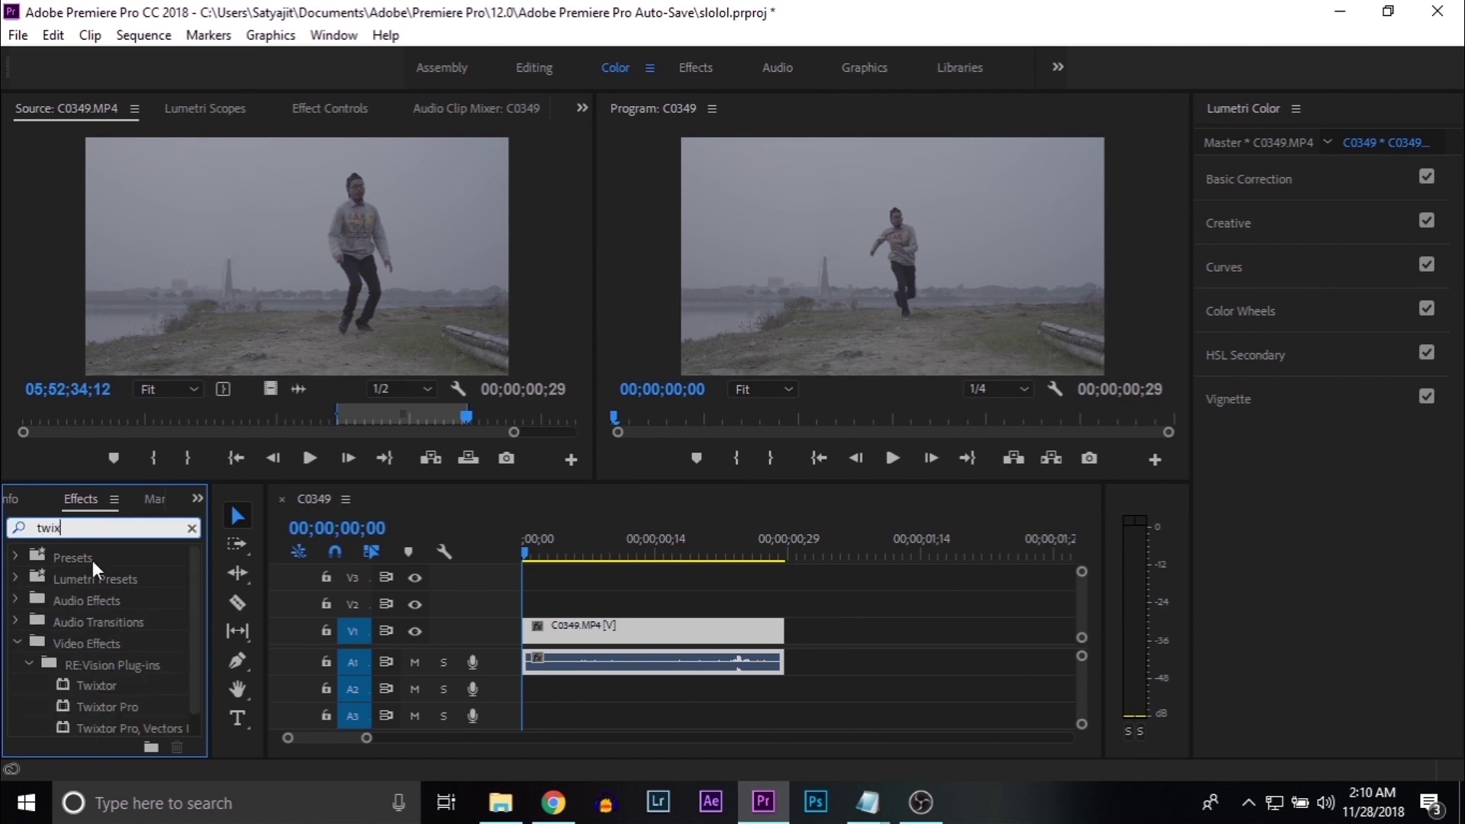
scroll(88, 692, "down", 1)
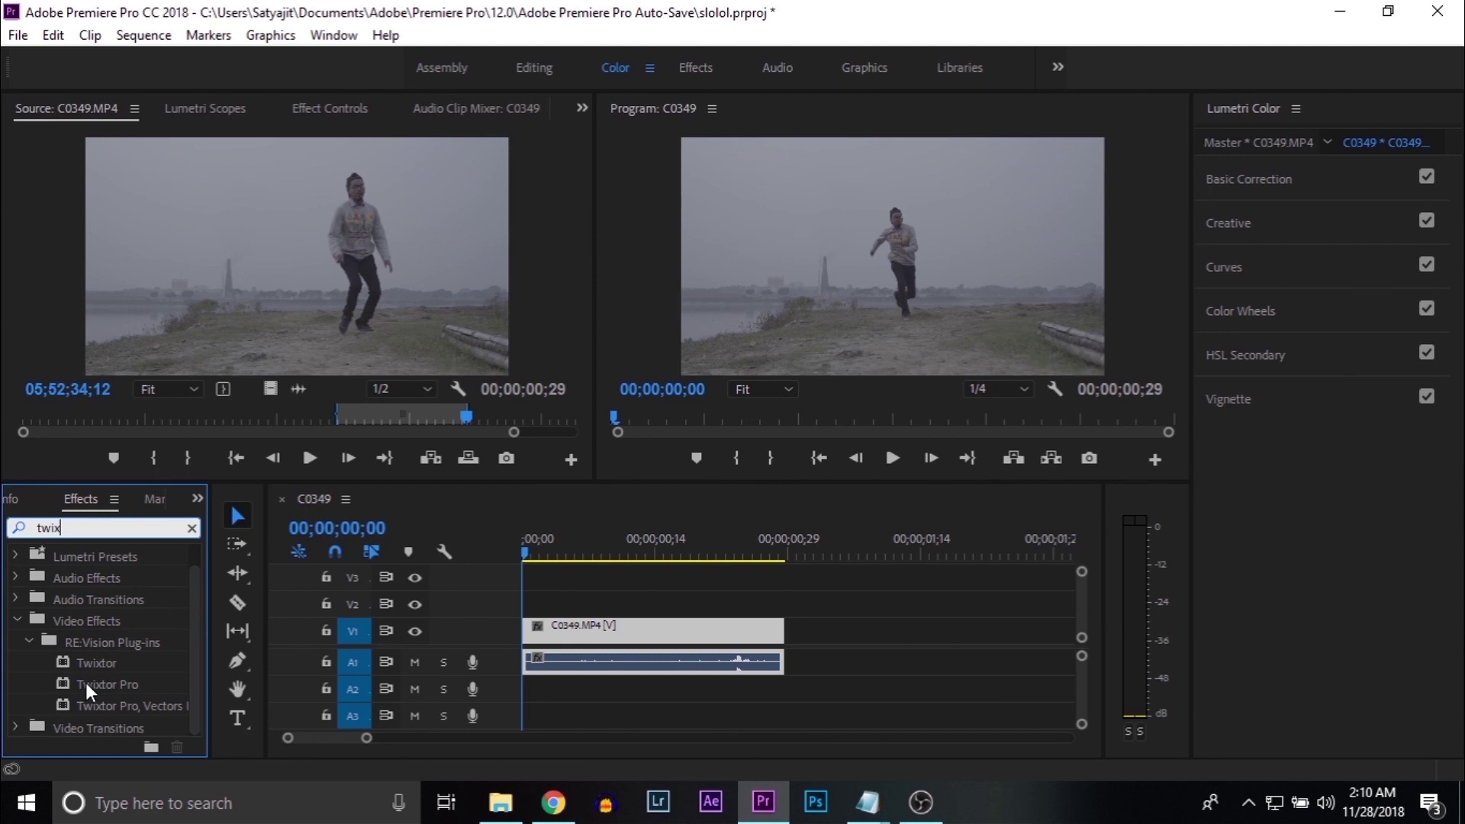
left_click_drag(87, 684, 596, 635)
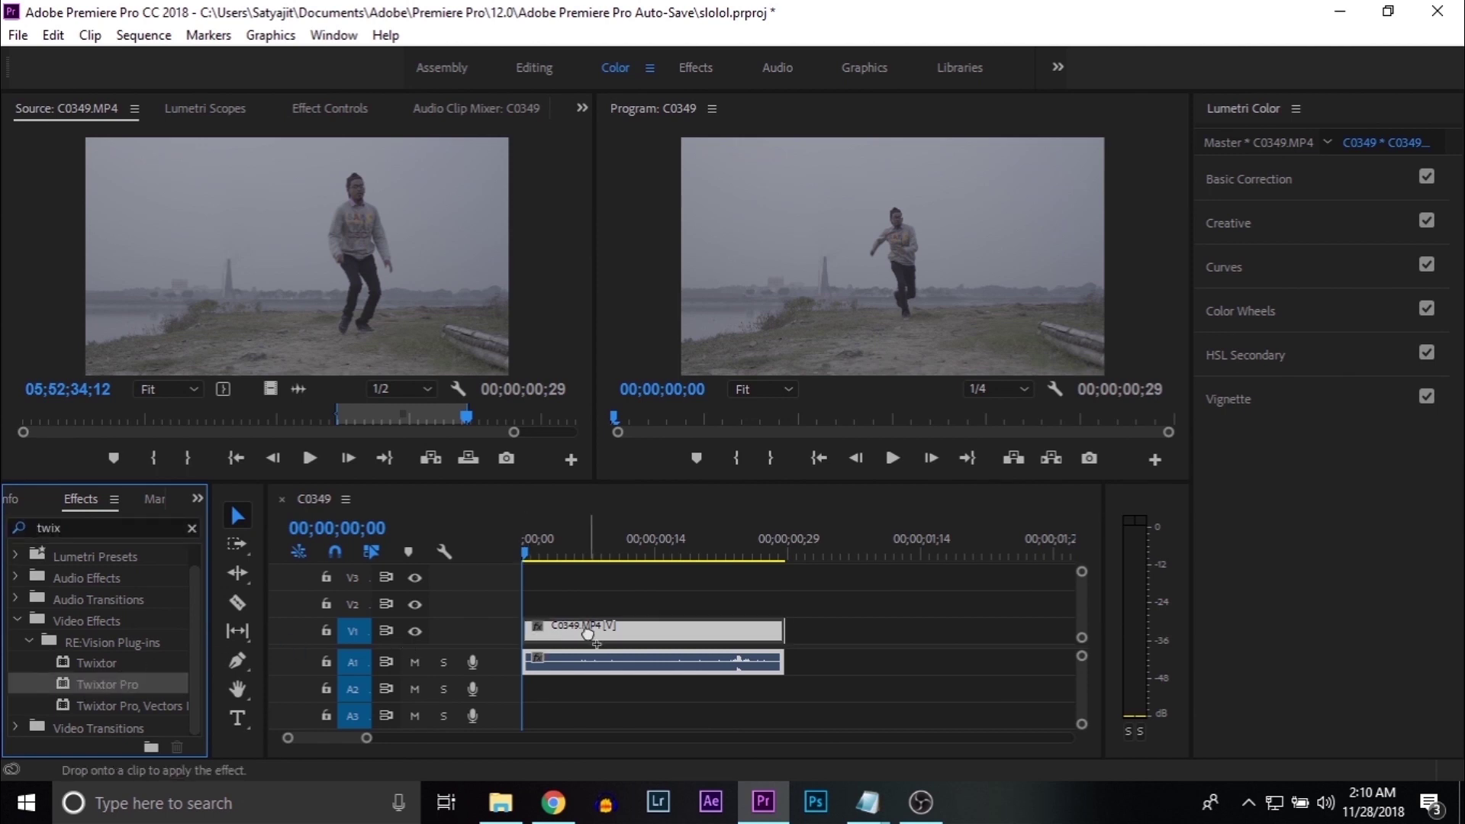
left_click(416, 662)
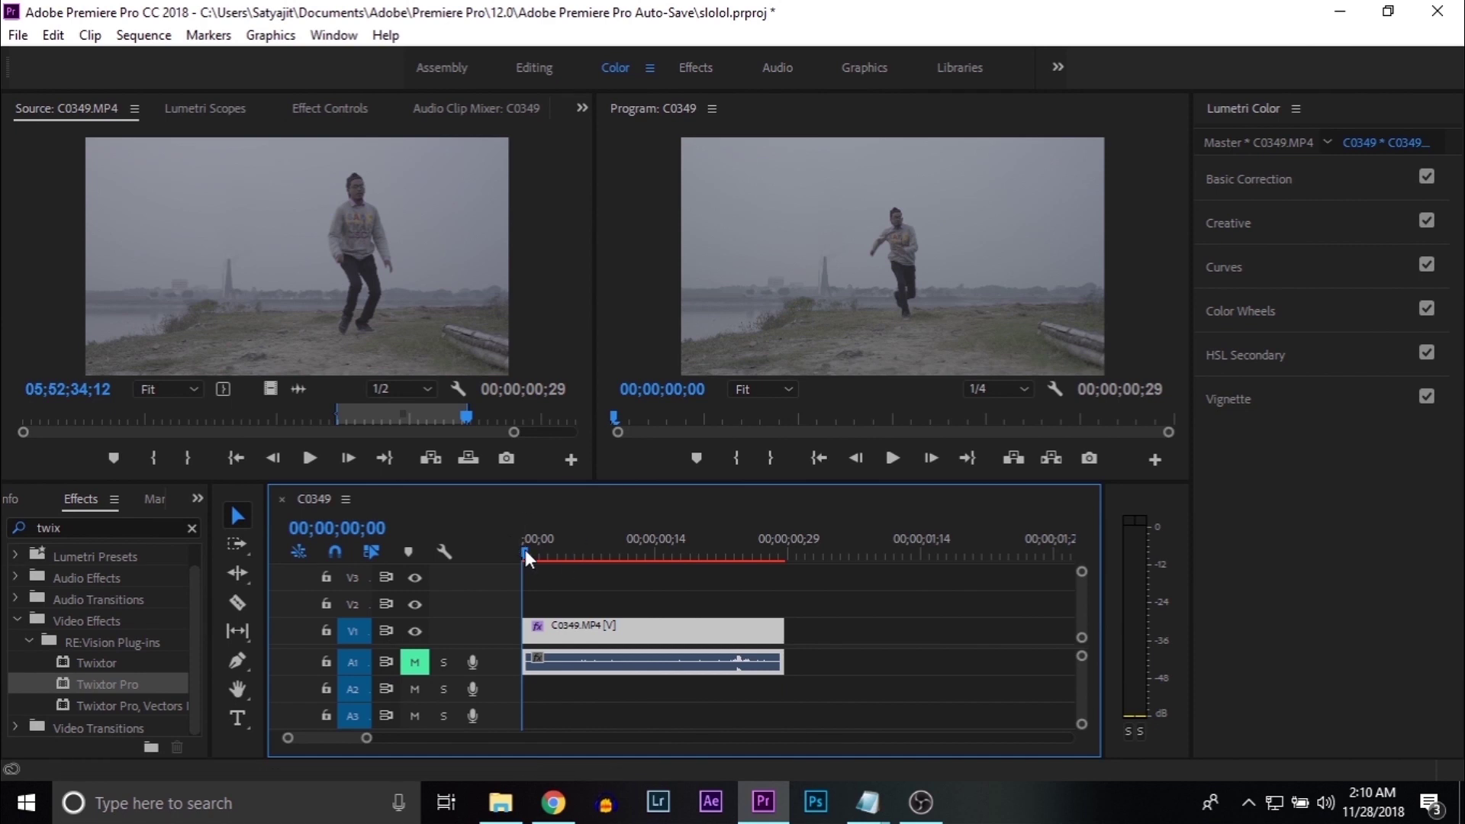
left_click_drag(526, 557, 576, 560)
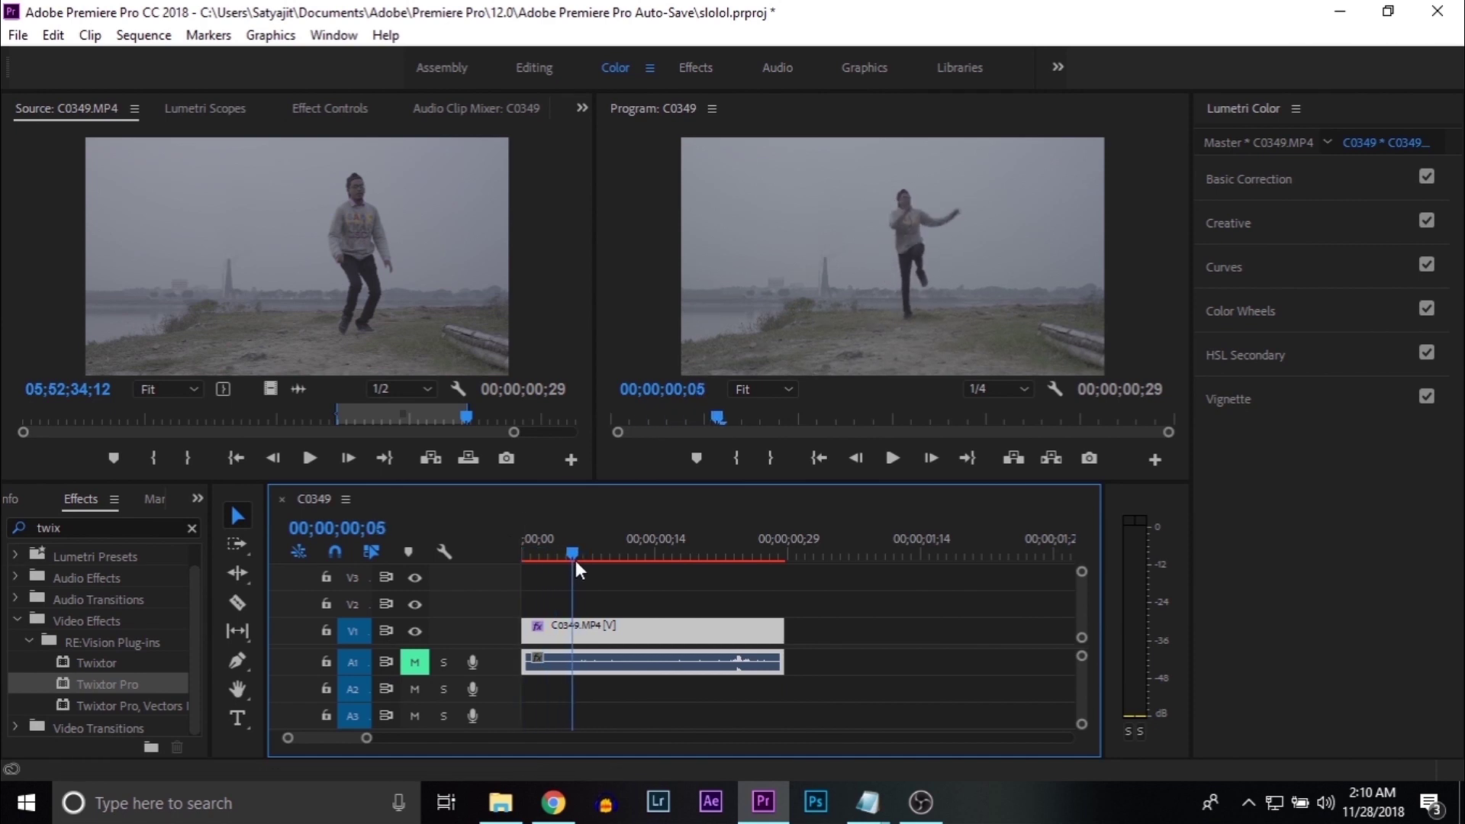
Keyframe Twixtor Pro Speed % to 5 at 00;00;00;05, then play the sequence from the start.
left_click(329, 108)
left_click_drag(576, 215, 574, 365)
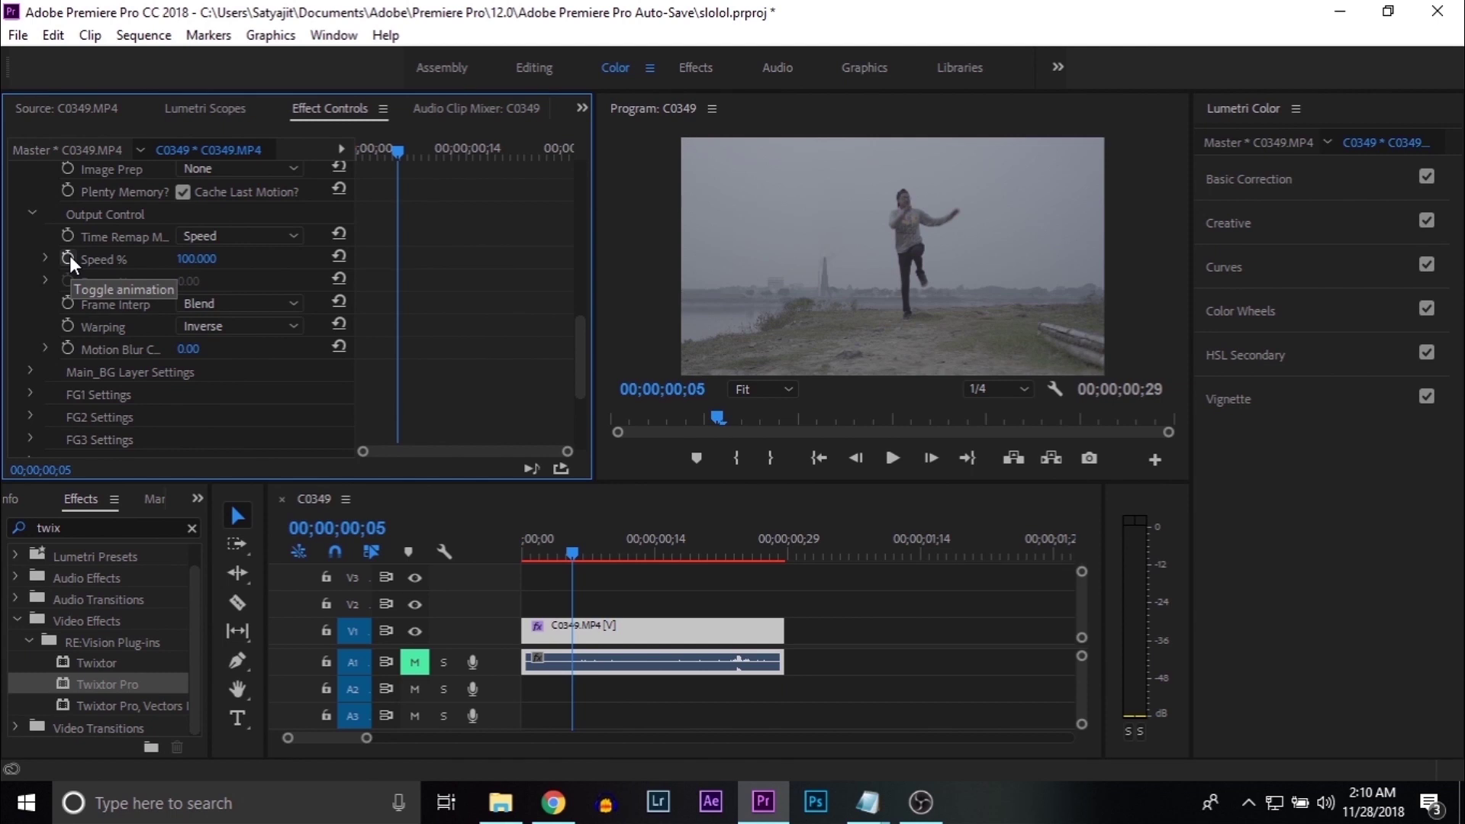
left_click(69, 258)
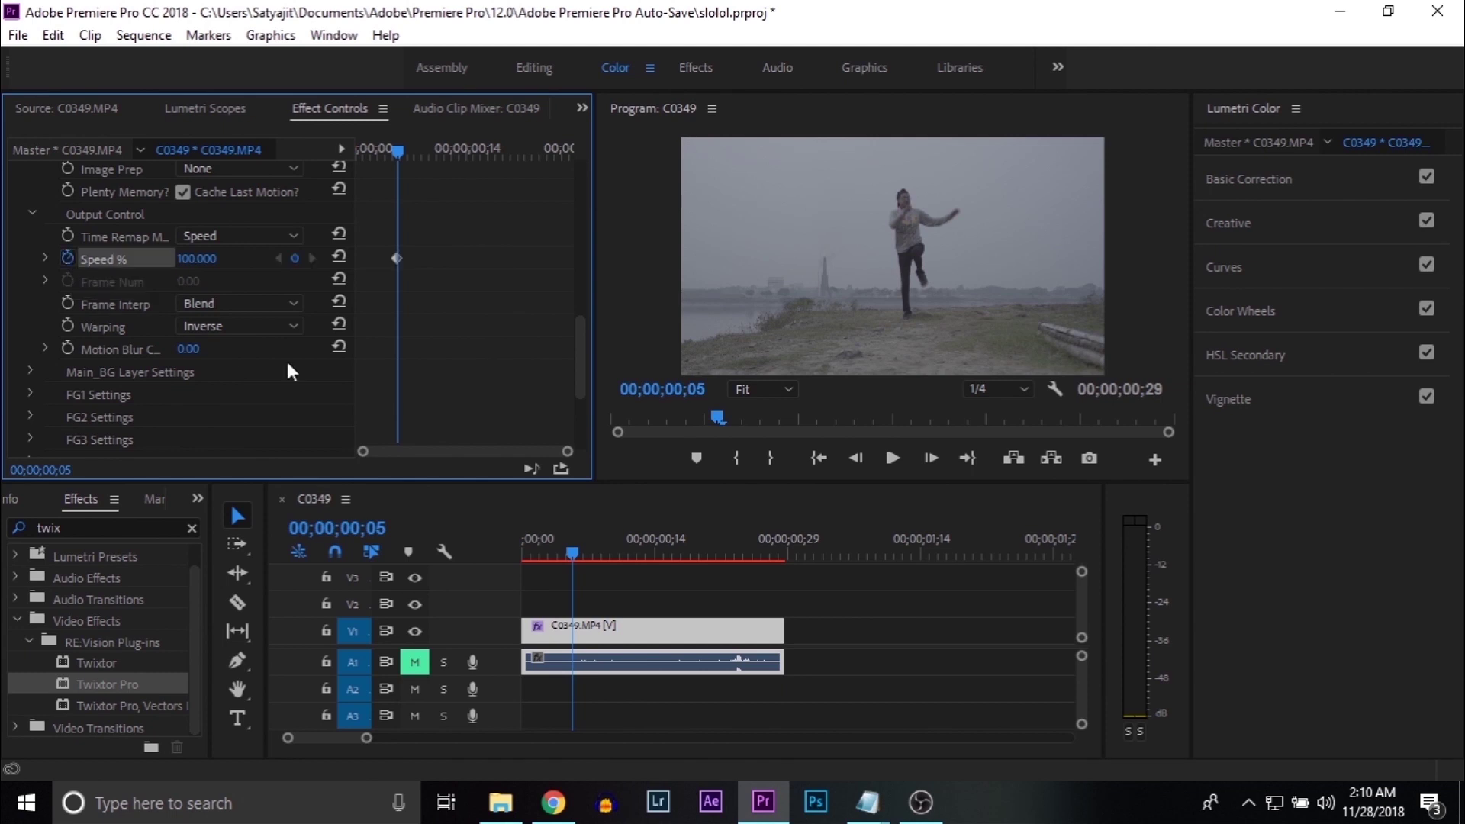
left_click(931, 460)
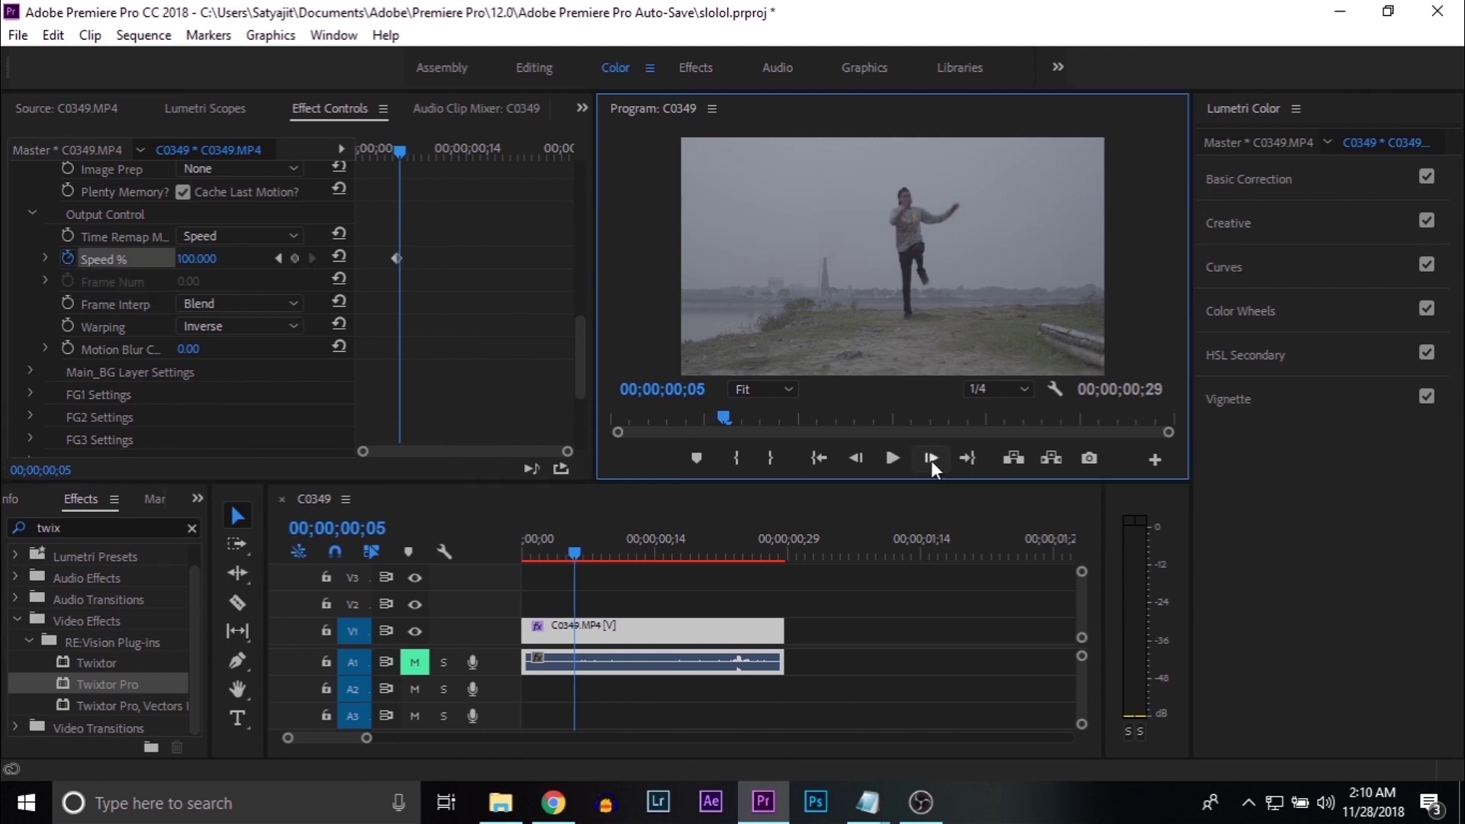
left_click(190, 260)
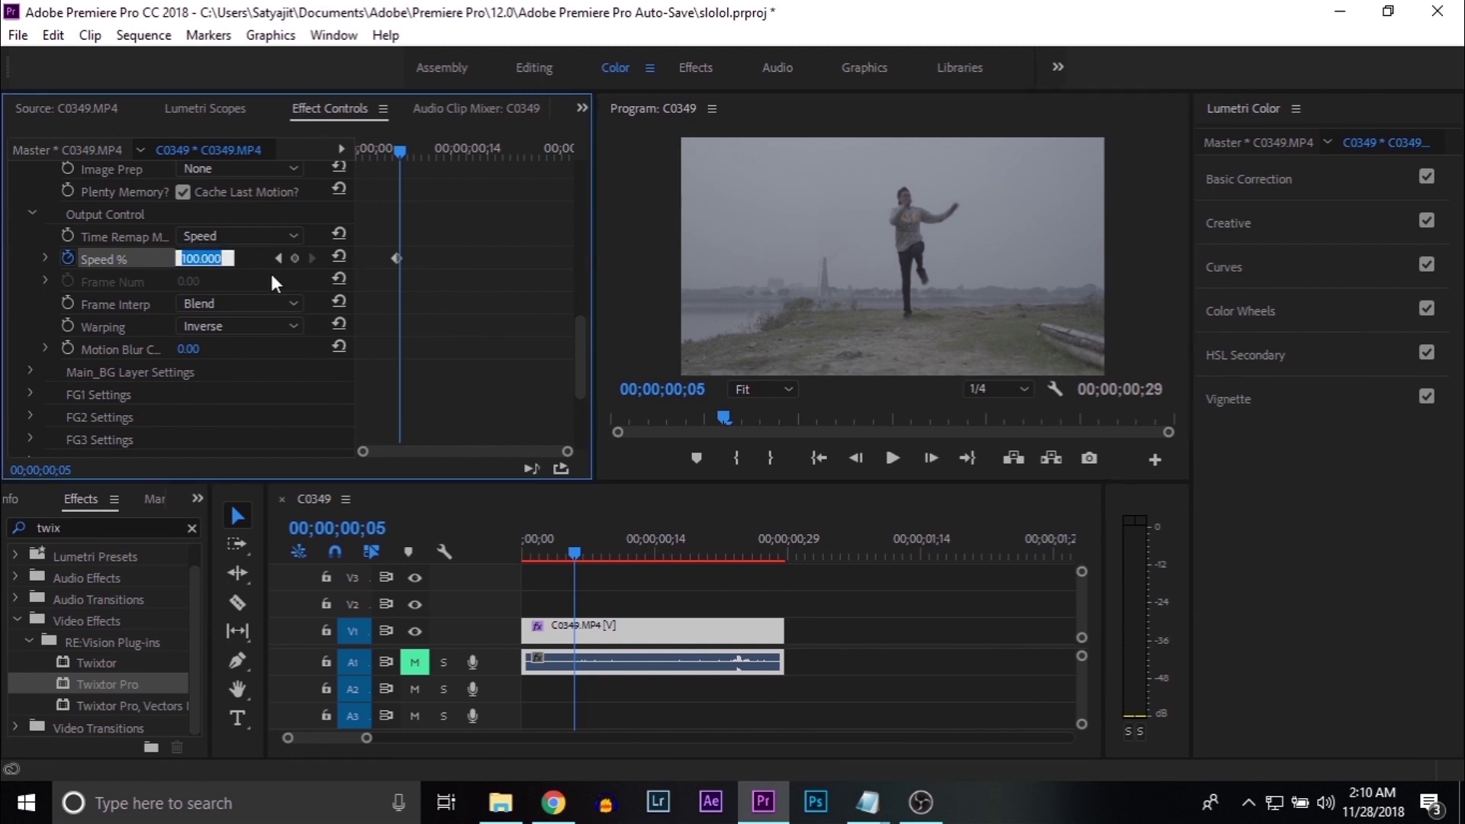
type("5")
key("Return")
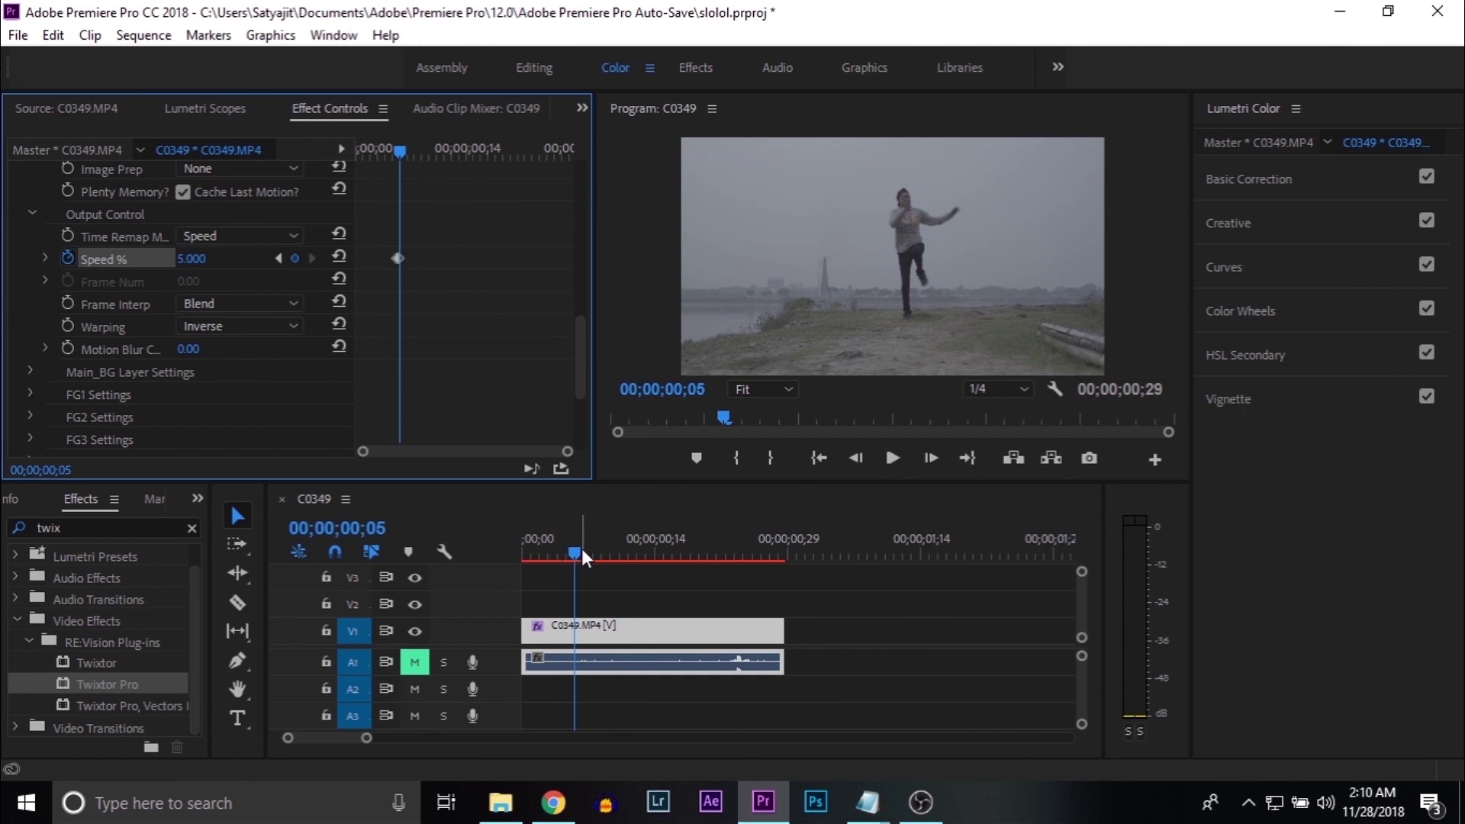
left_click_drag(576, 550, 518, 554)
key("space")
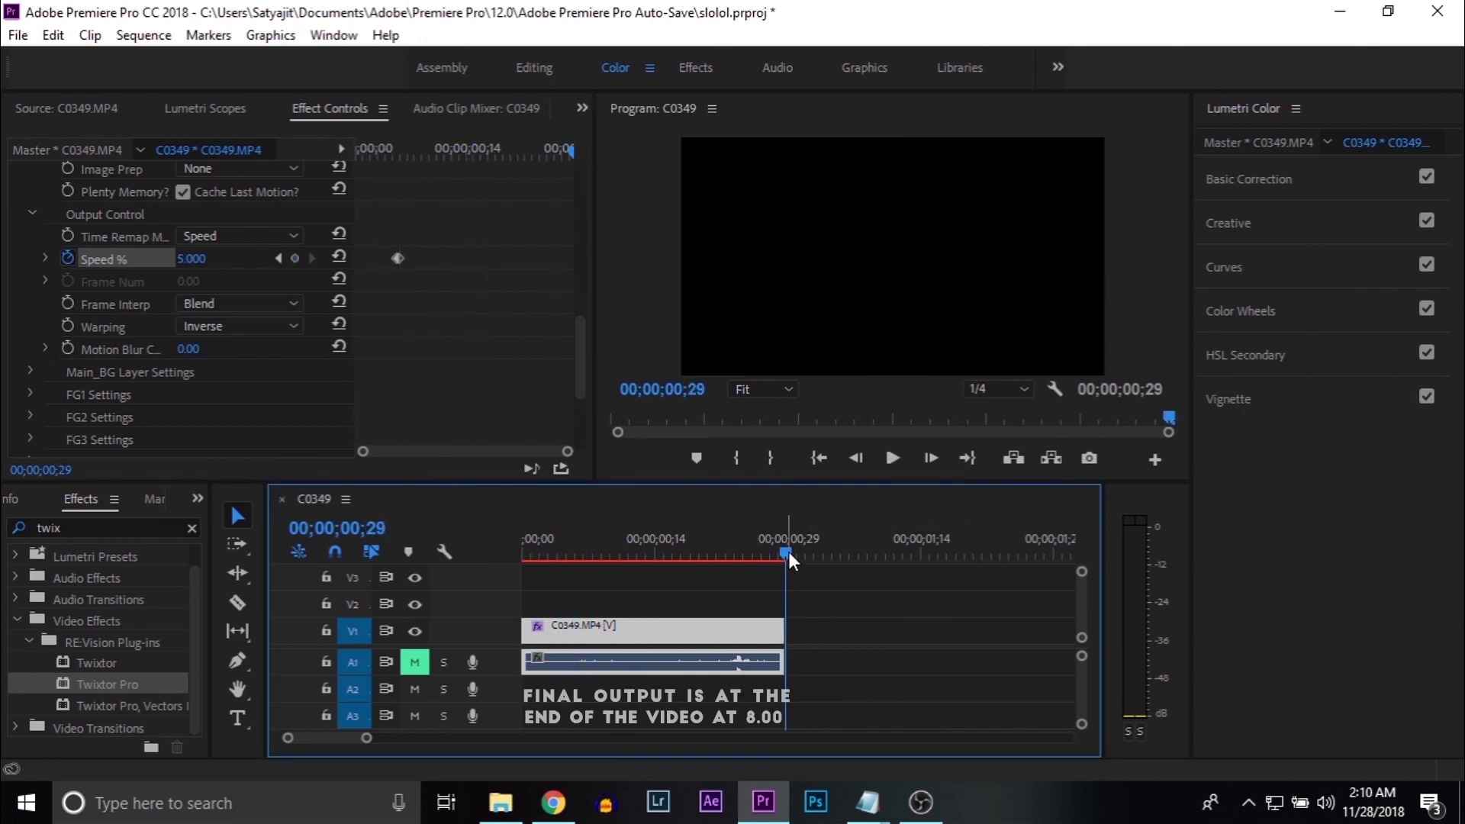
Extend the slowed clip's end to 00;00;02;11 and replay the slow-motion jump.
left_click_drag(789, 551, 540, 555)
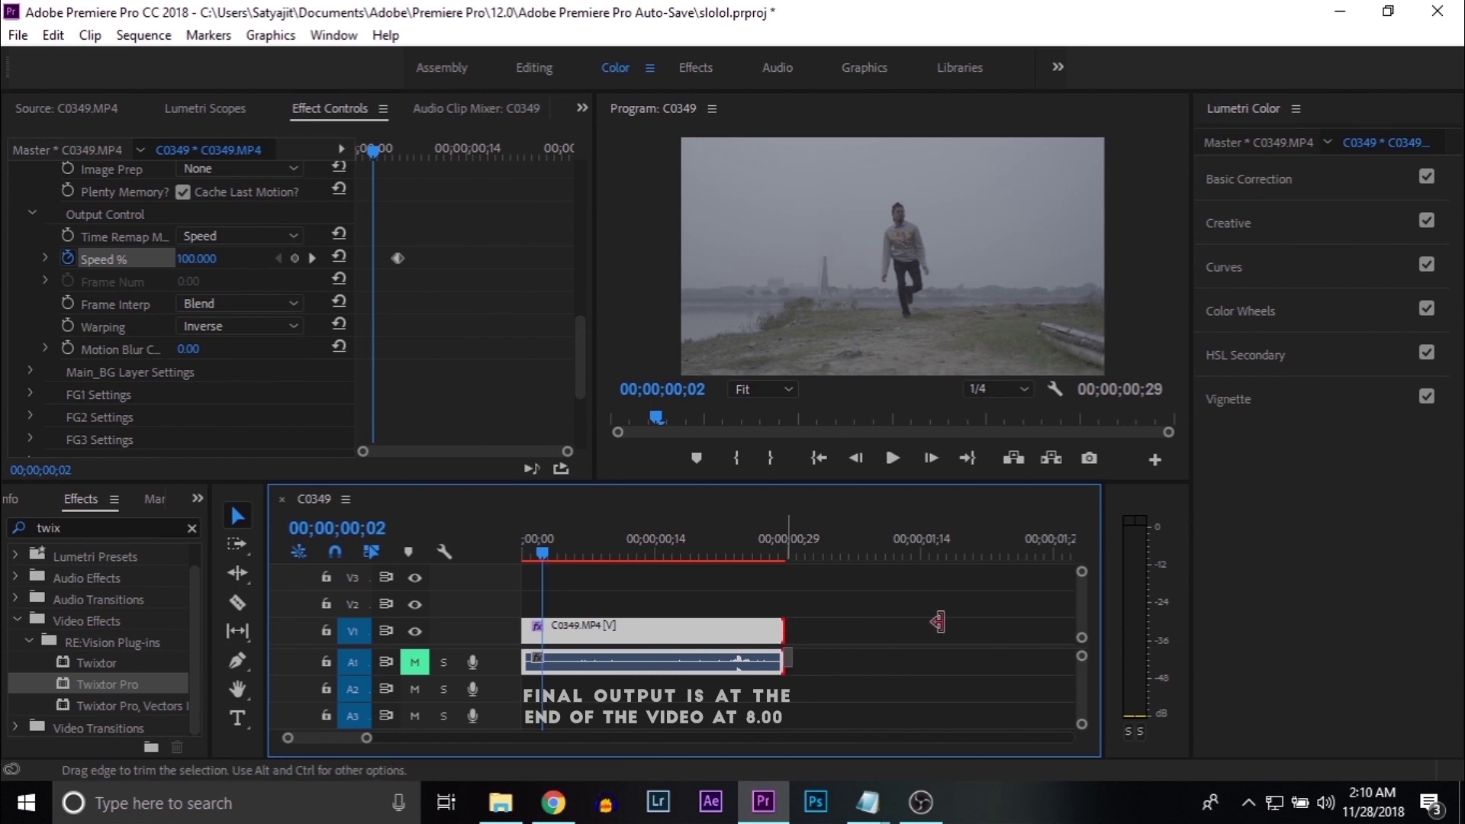
left_click_drag(790, 629, 969, 629)
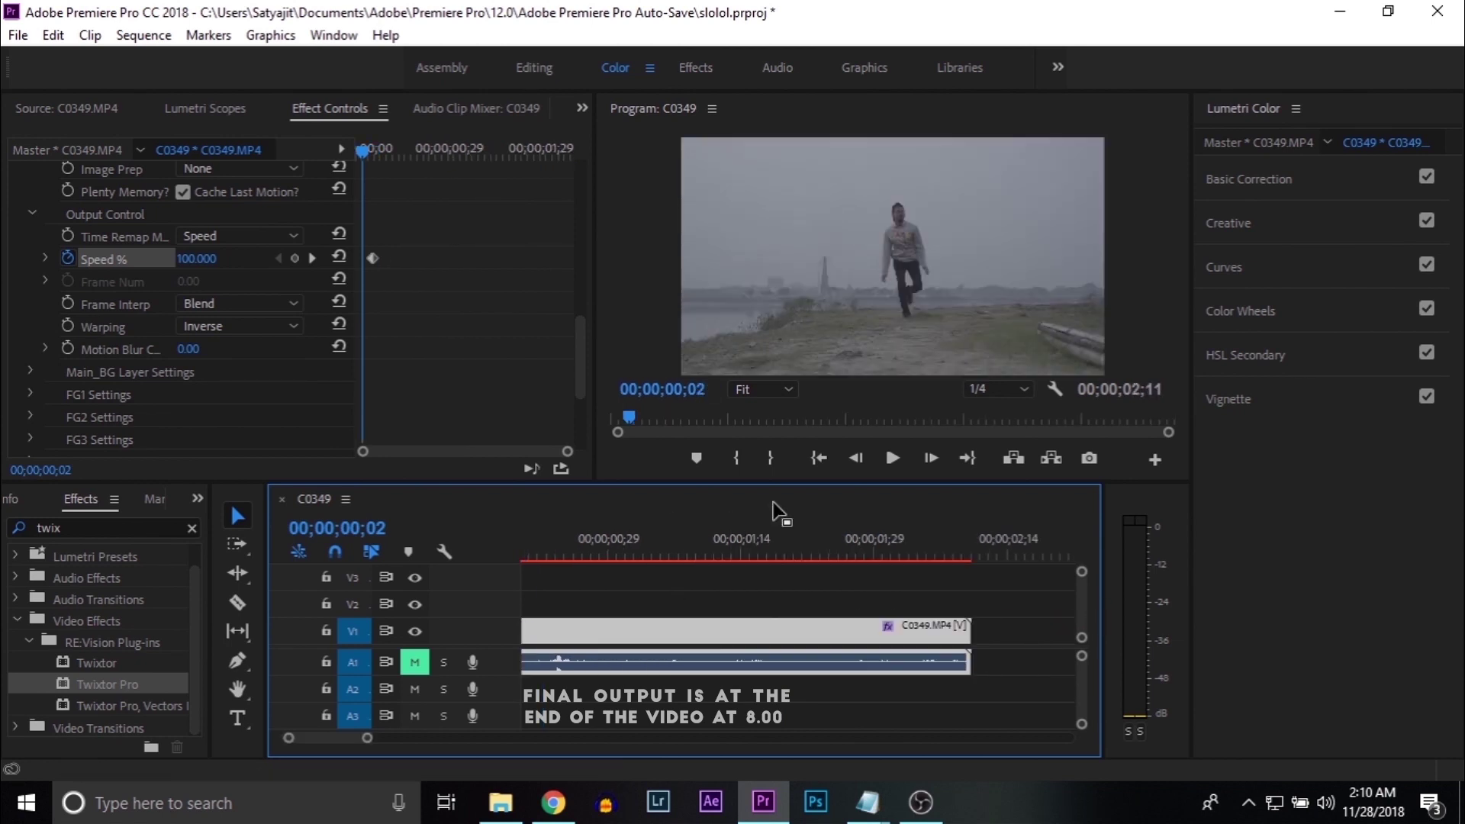
left_click_drag(366, 738, 317, 743)
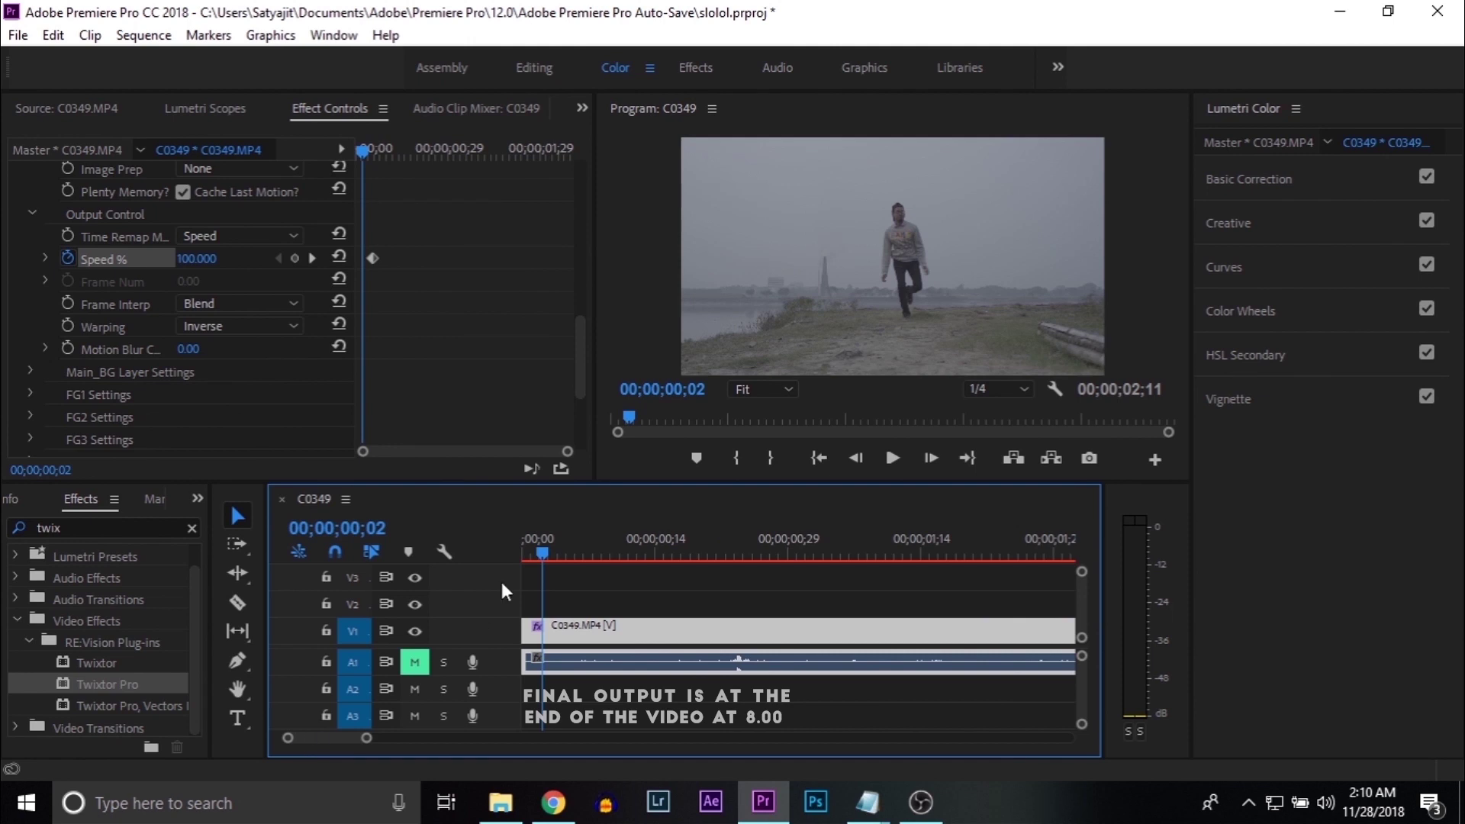
key("space")
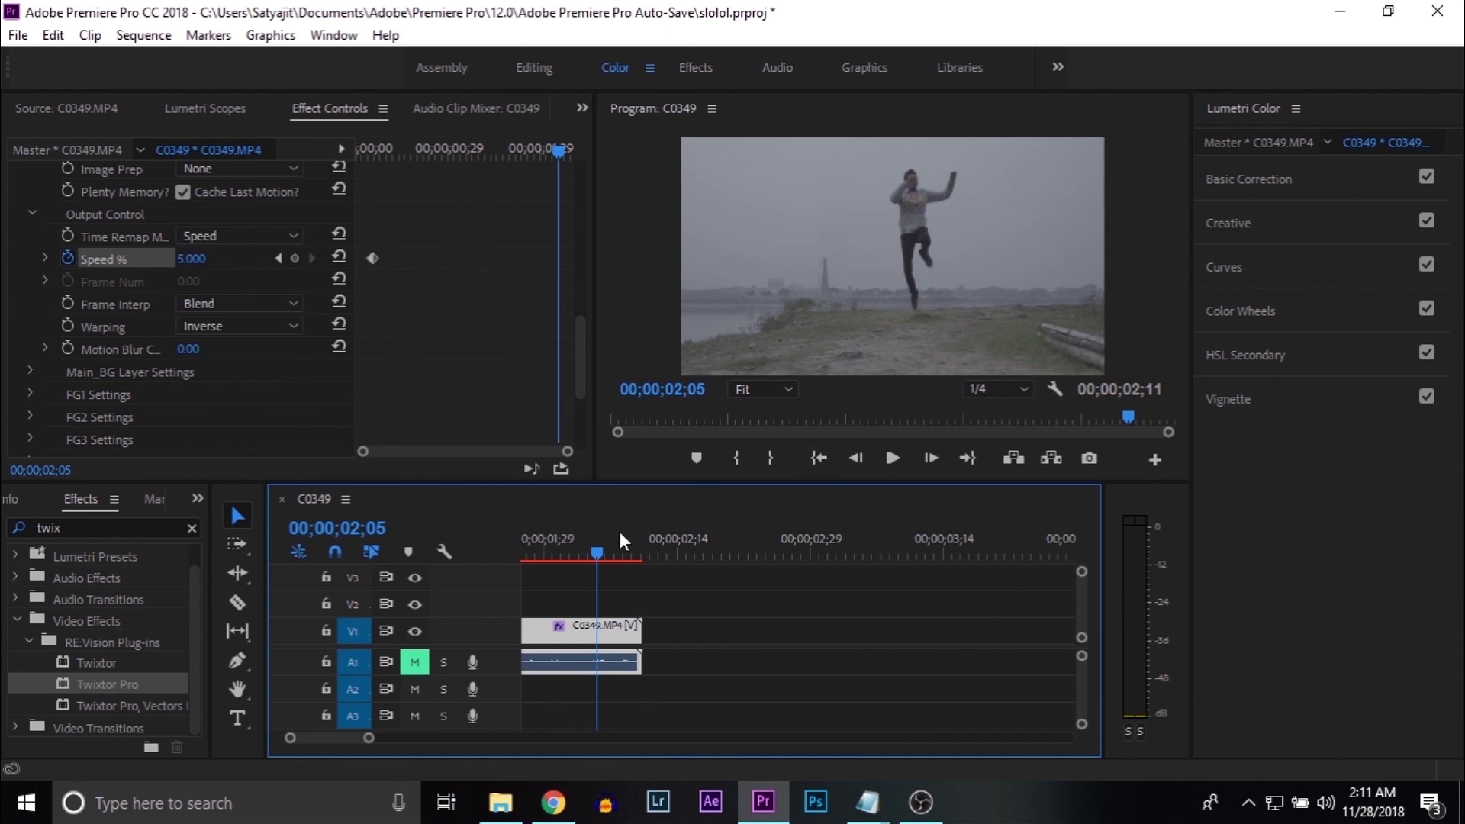
left_click_drag(597, 554, 487, 565)
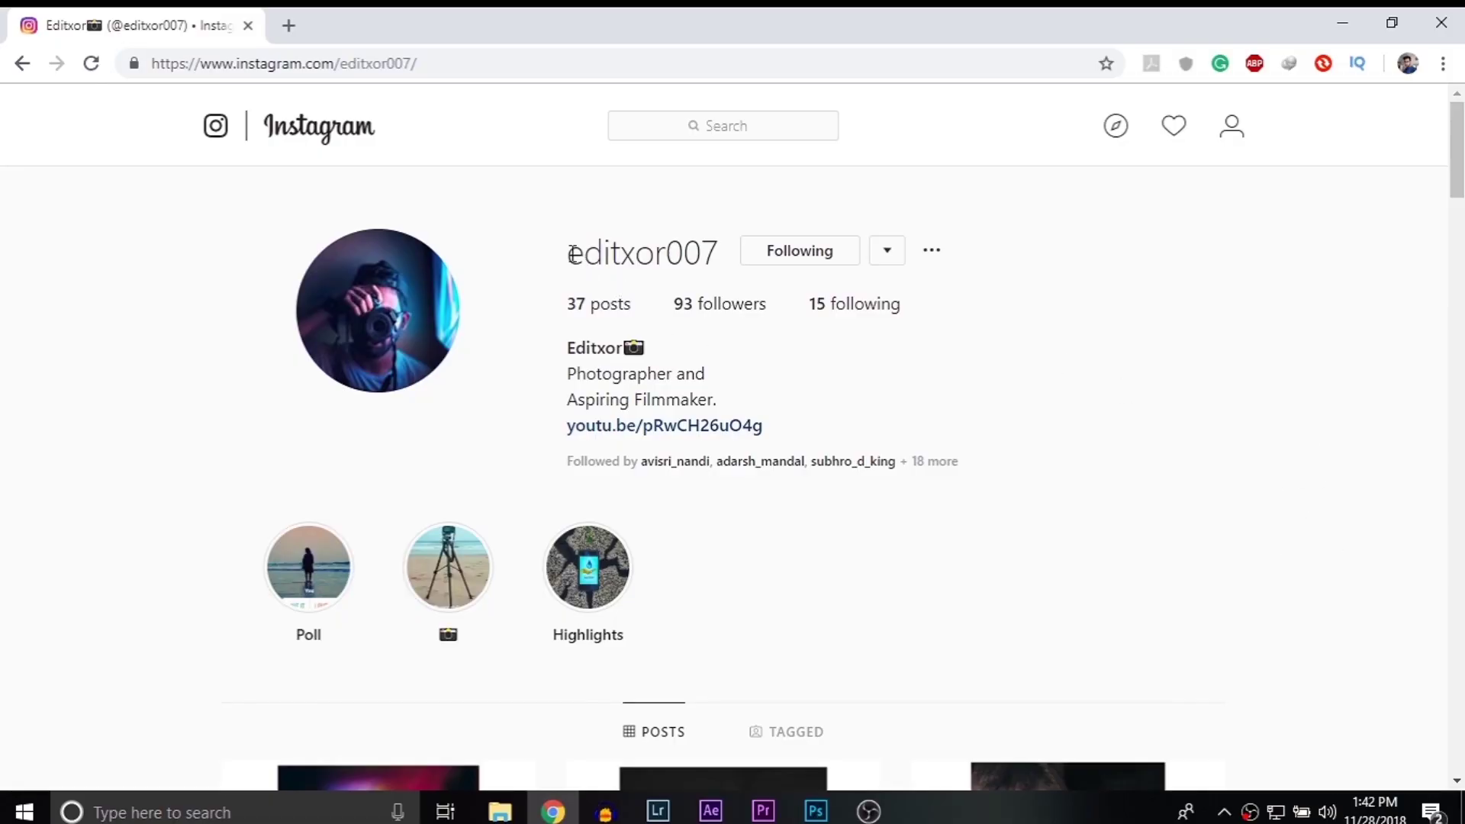
left_click_drag(568, 252, 716, 253)
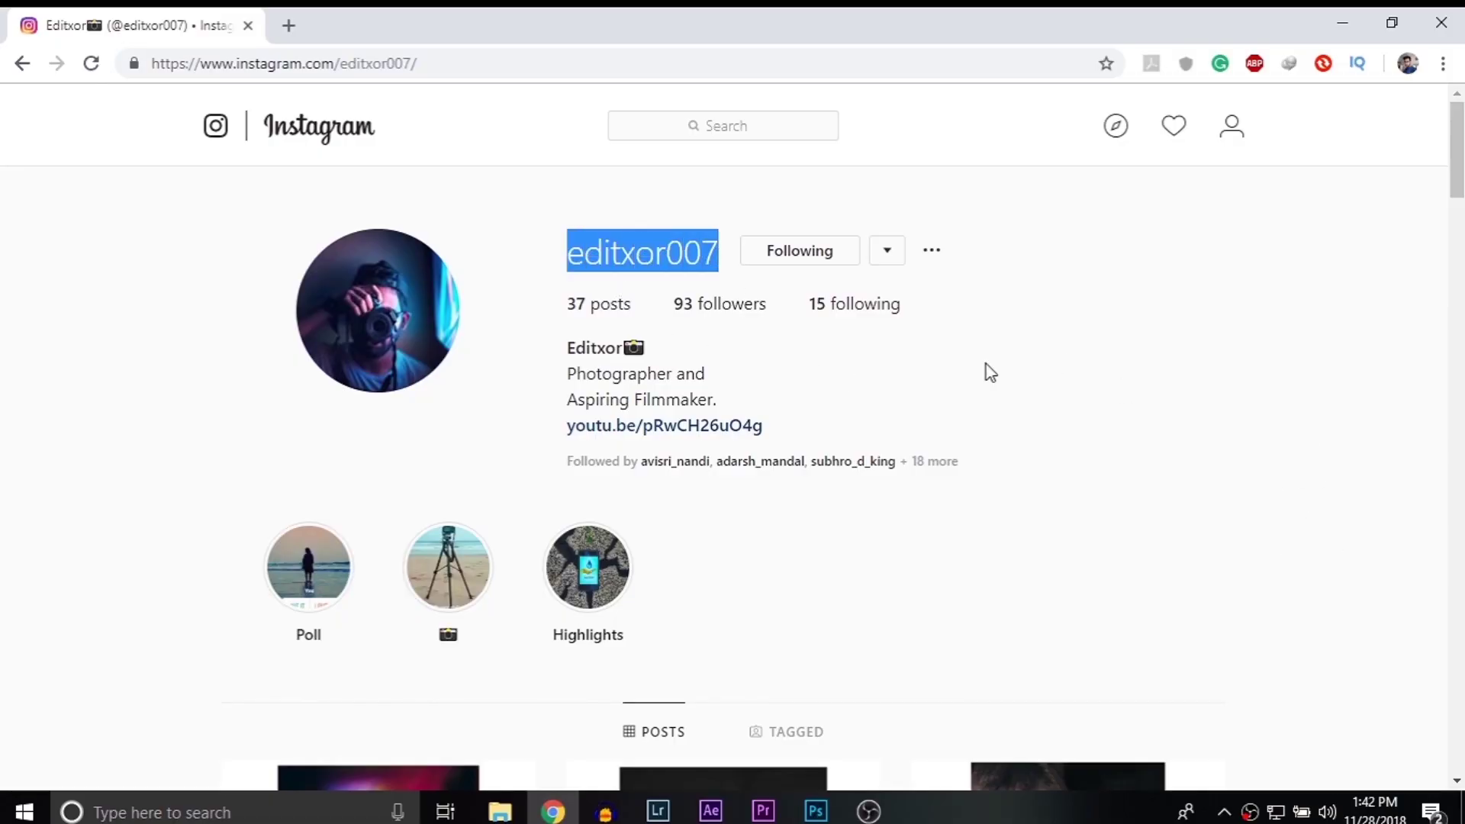
left_click(1244, 368)
scroll(1391, 398, "down", 5)
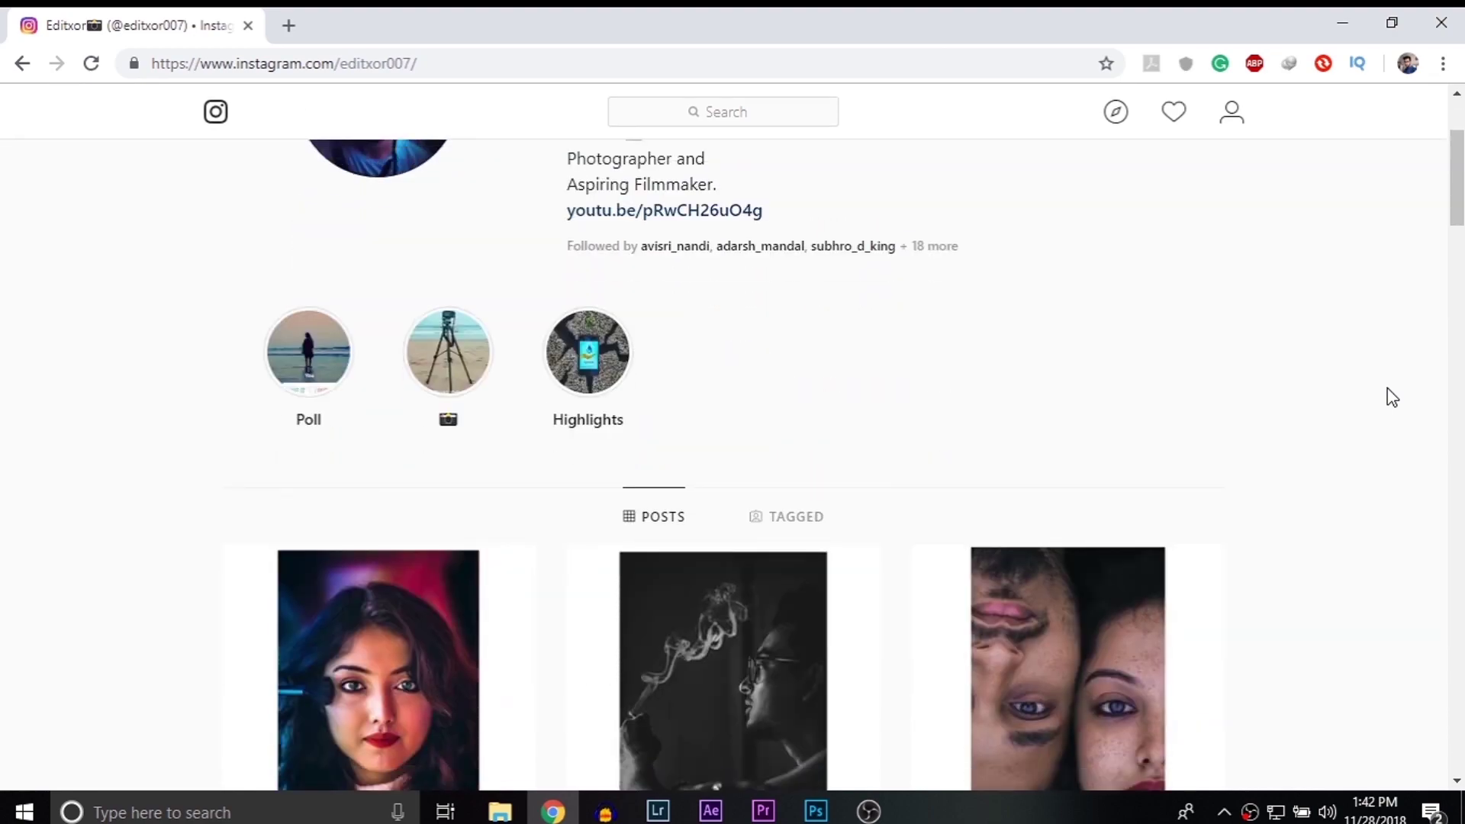